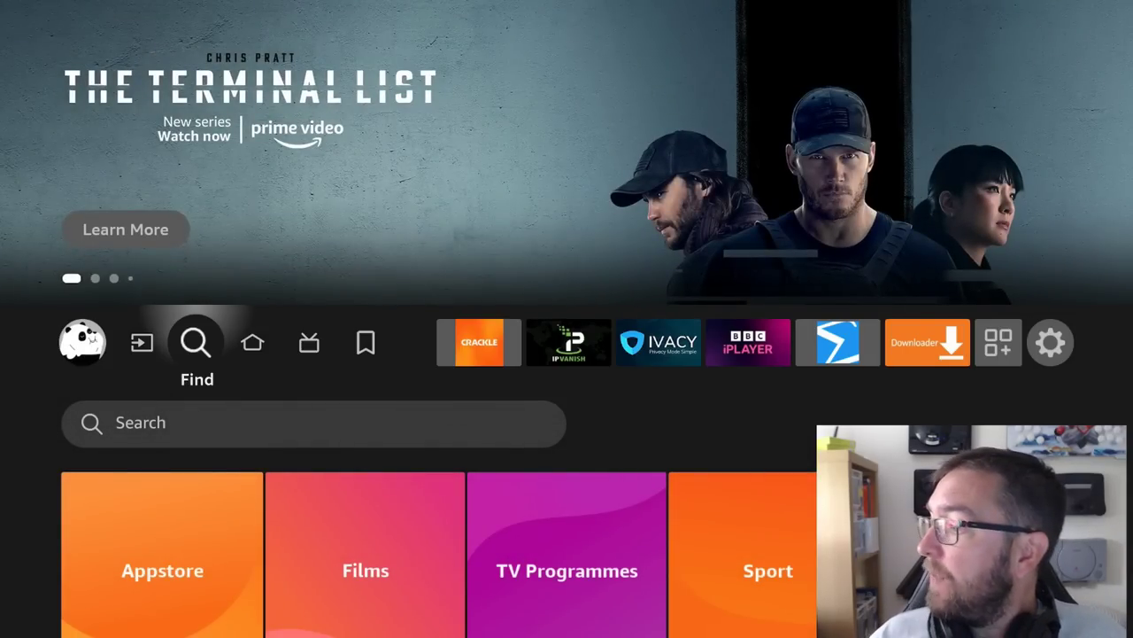
- Browse the Home, Live, My Stuff and Find tabs, ending on the installed apps row at IPVanish
{"action": "key", "text": "Right"}
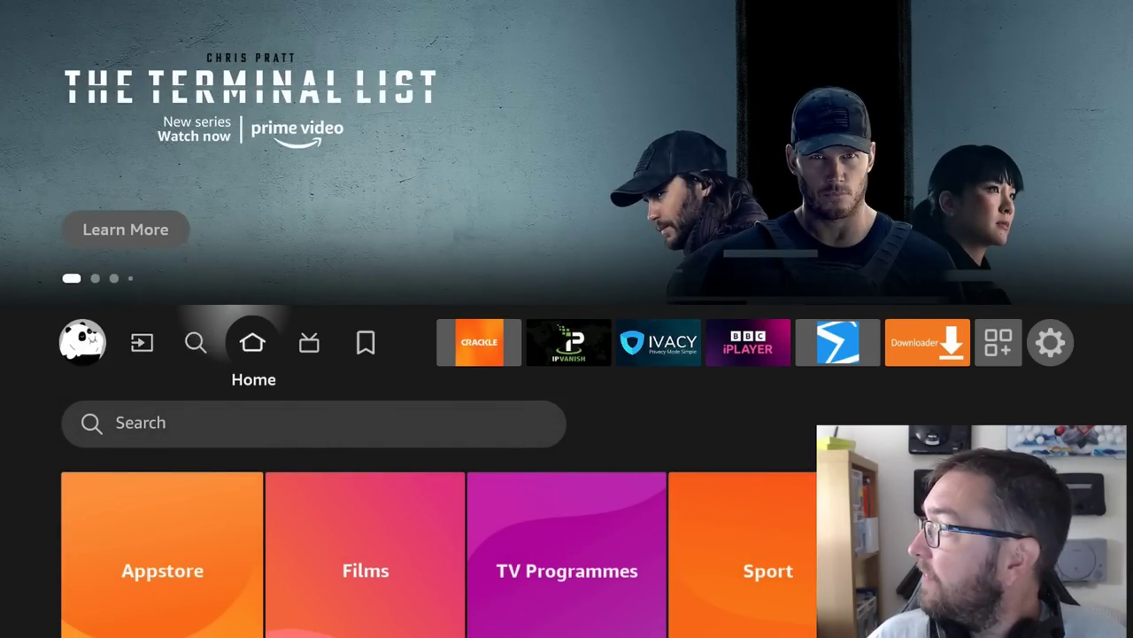
{"action": "key", "text": "Right"}
{"action": "key", "text": "Right"}
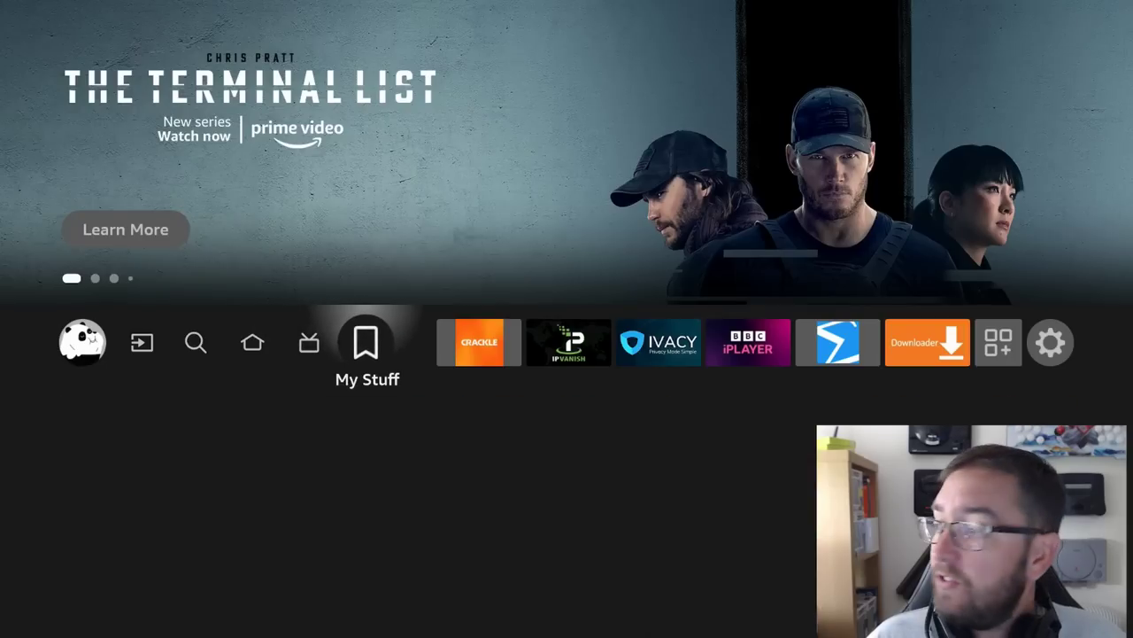
{"action": "key", "text": "Left"}
{"action": "key", "text": "Left"}
{"action": "key", "text": "Left"}
{"action": "key", "text": "Left"}
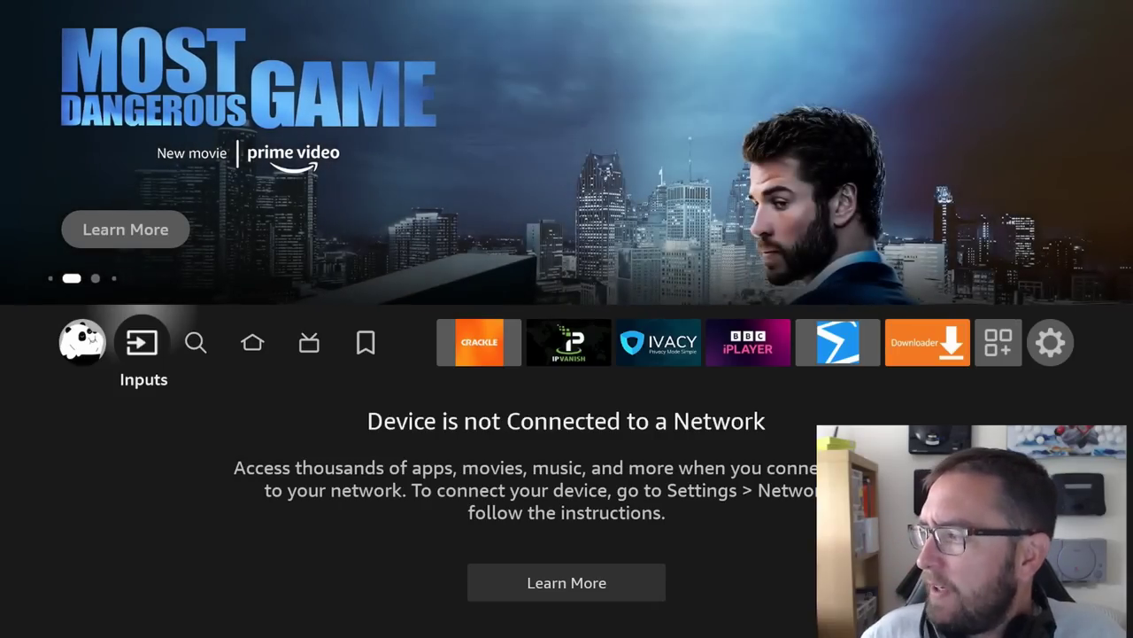
{"action": "key", "text": "Right"}
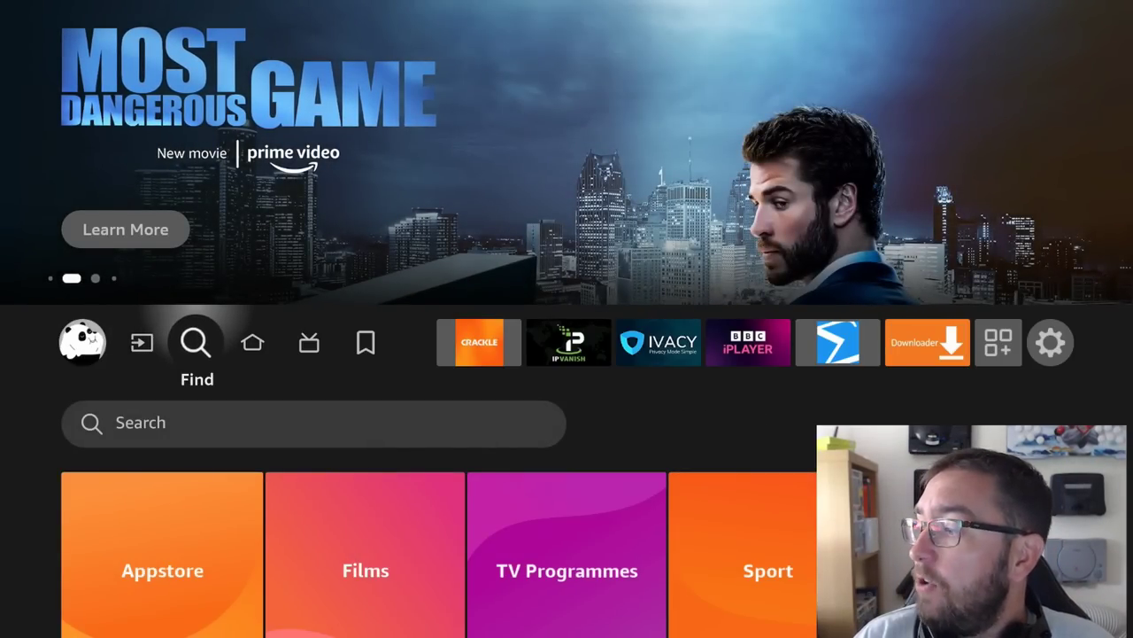
{"action": "key", "text": "Right"}
{"action": "key", "text": "Right"}
{"action": "key", "text": "Right"}
{"action": "key", "text": "Right"}
{"action": "key", "text": "Right"}
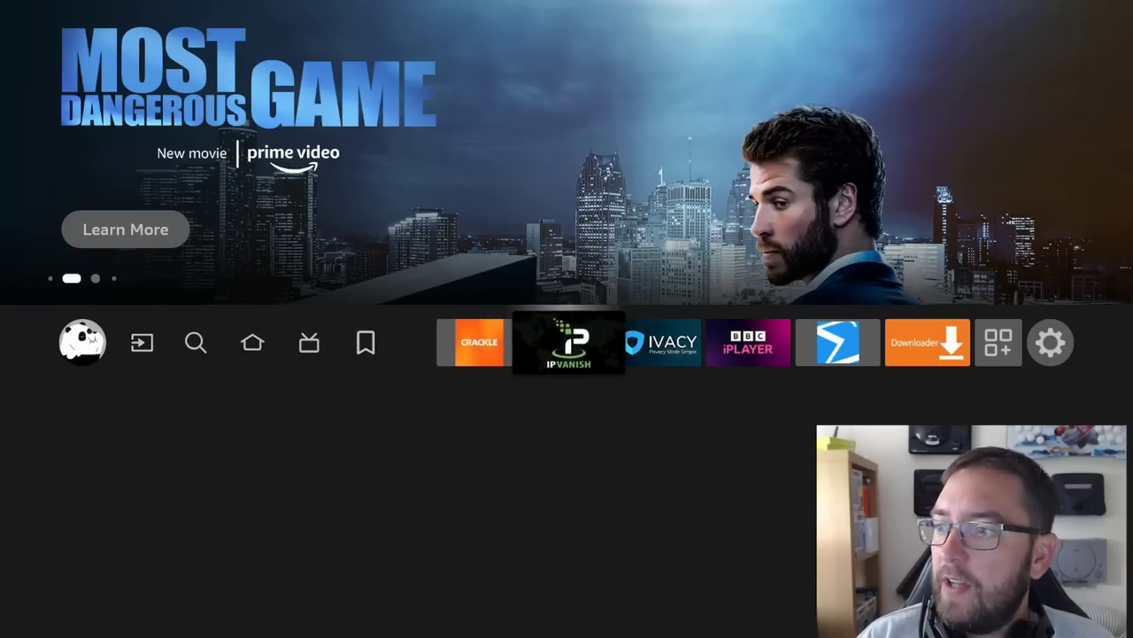
- Open the Network settings from the Settings gear
{"action": "key", "text": "Right"}
{"action": "key", "text": "Right"}
{"action": "key", "text": "Right"}
{"action": "key", "text": "Right"}
{"action": "key", "text": "Right"}
{"action": "key", "text": "Right"}
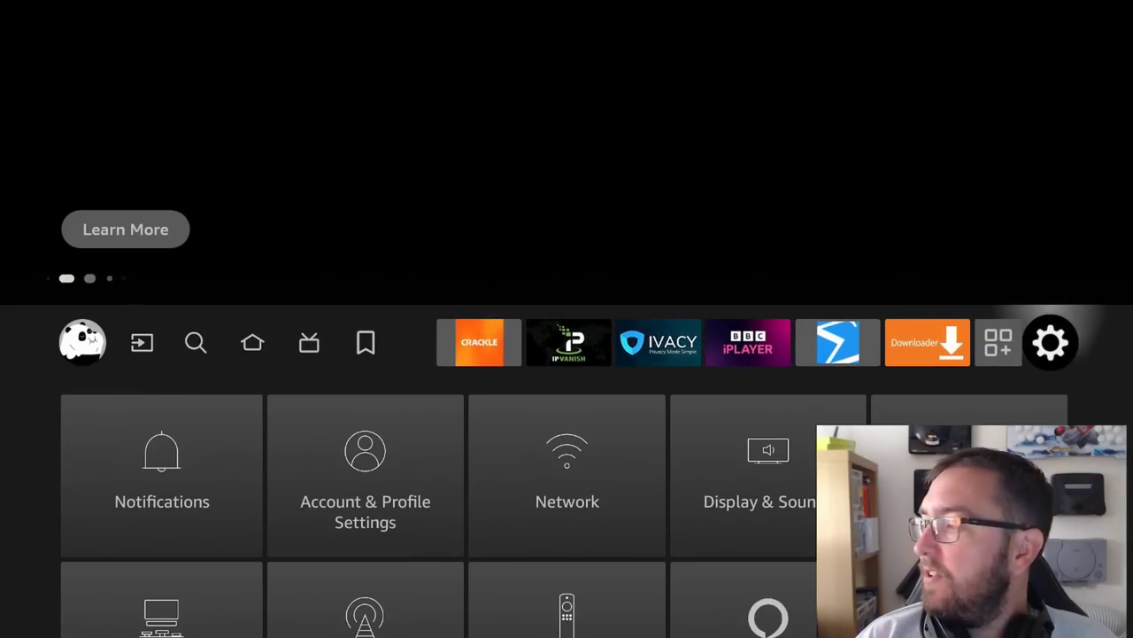
{"action": "key", "text": "Down"}
{"action": "key", "text": "Right"}
{"action": "key", "text": "Right"}
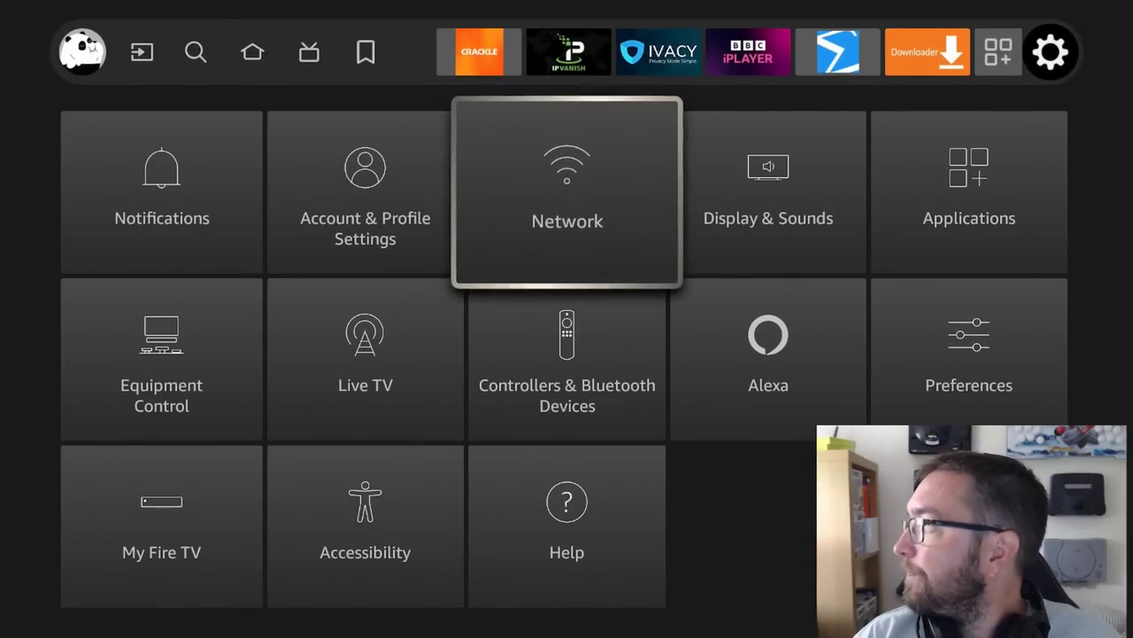
{"action": "key", "text": "Return"}
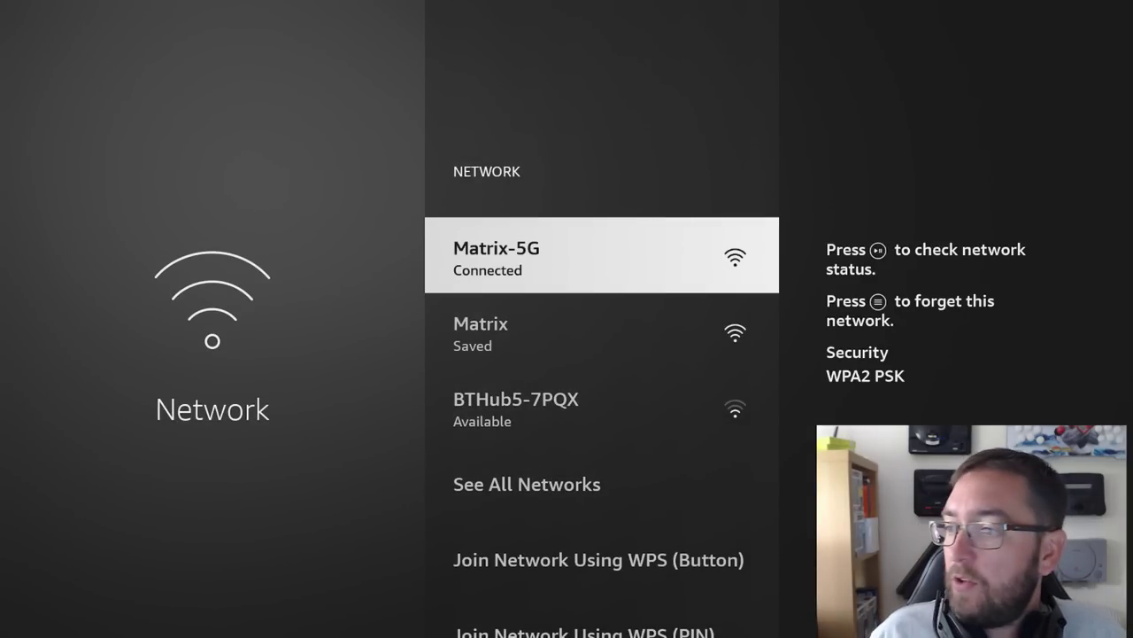
- Browse the saved networks, including BTHub5-7PQX, and show Matrix-5G's connection status
{"action": "key", "text": "Down"}
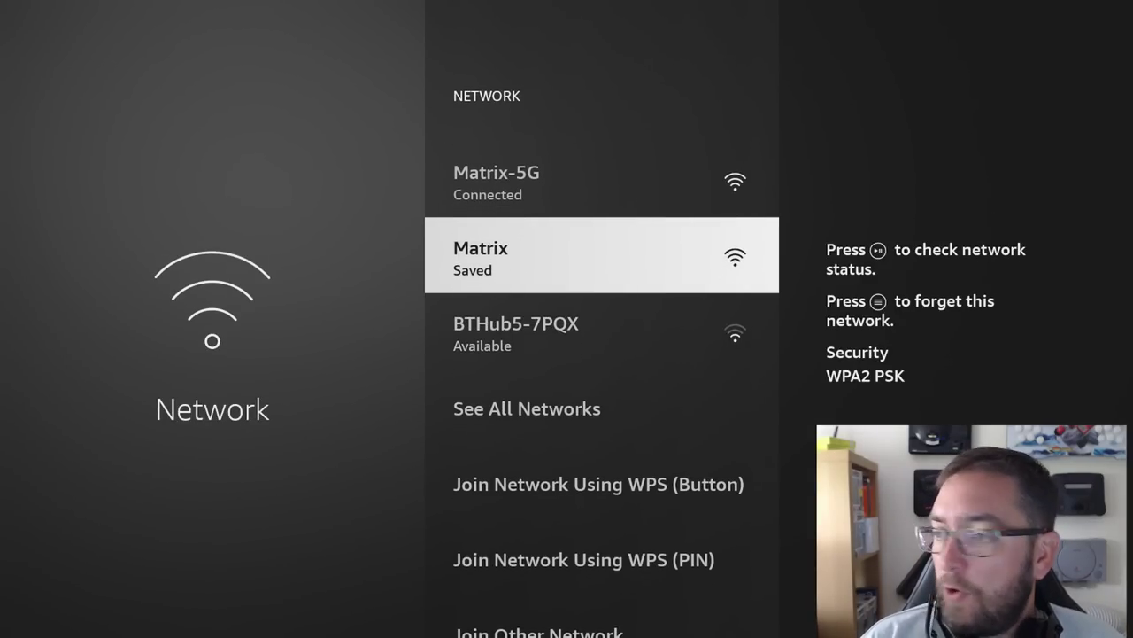
{"action": "key", "text": "Down"}
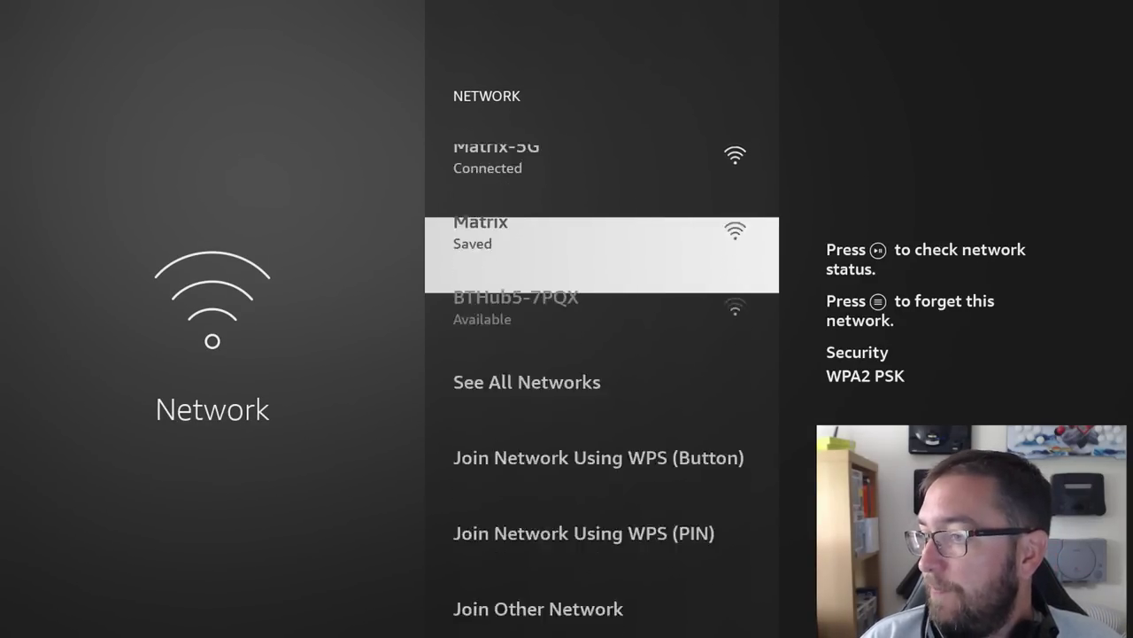
{"action": "key", "text": "Up"}
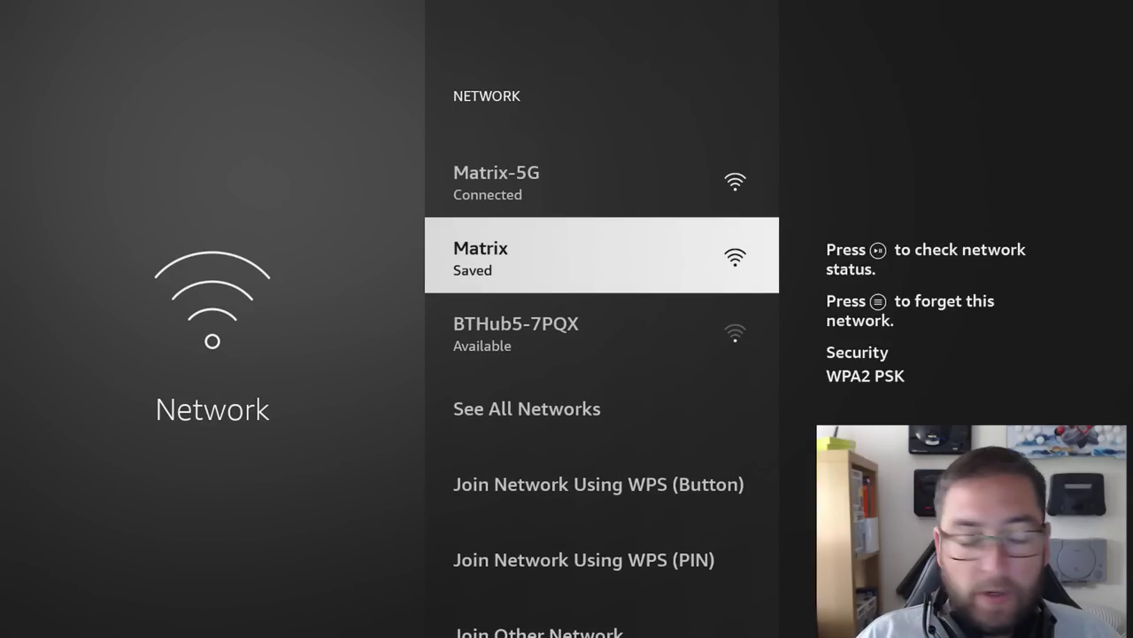
{"action": "key", "text": "Up"}
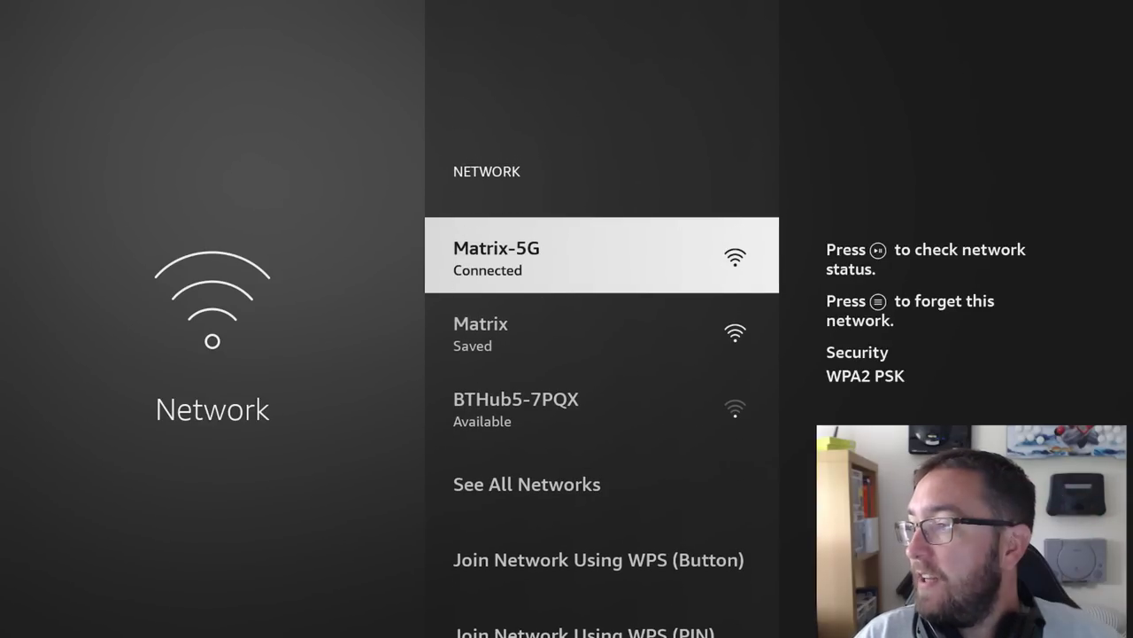
{"action": "key", "text": "space"}
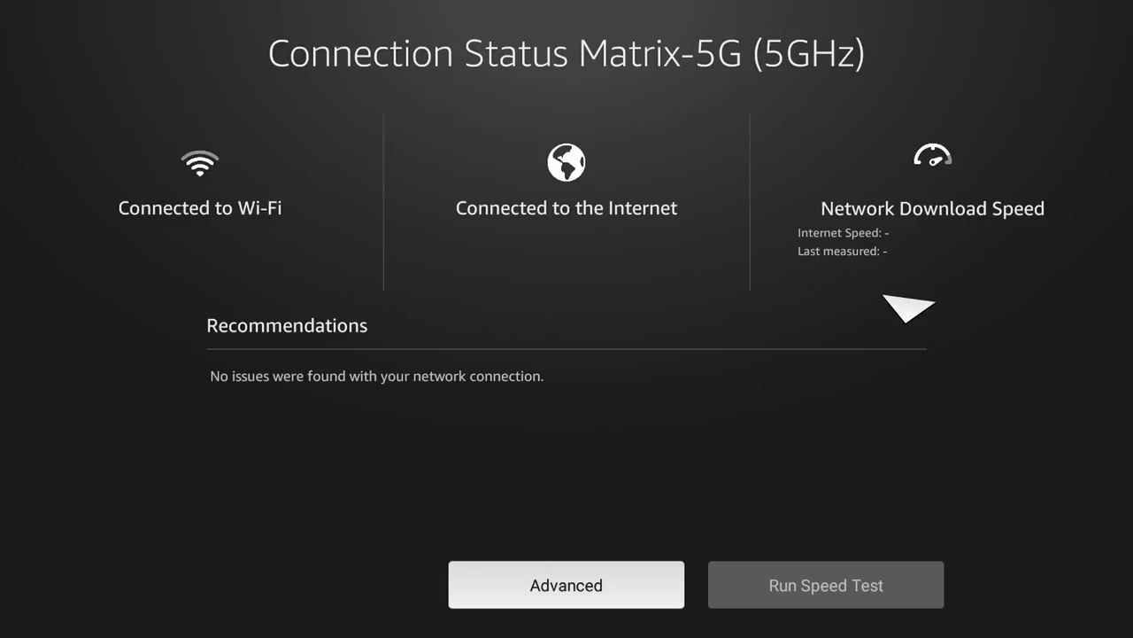
- Speed-test Matrix-5G at 405.66 Mbps, then view and close its advanced status
{"action": "key", "text": "Right"}
{"action": "key", "text": "Return"}
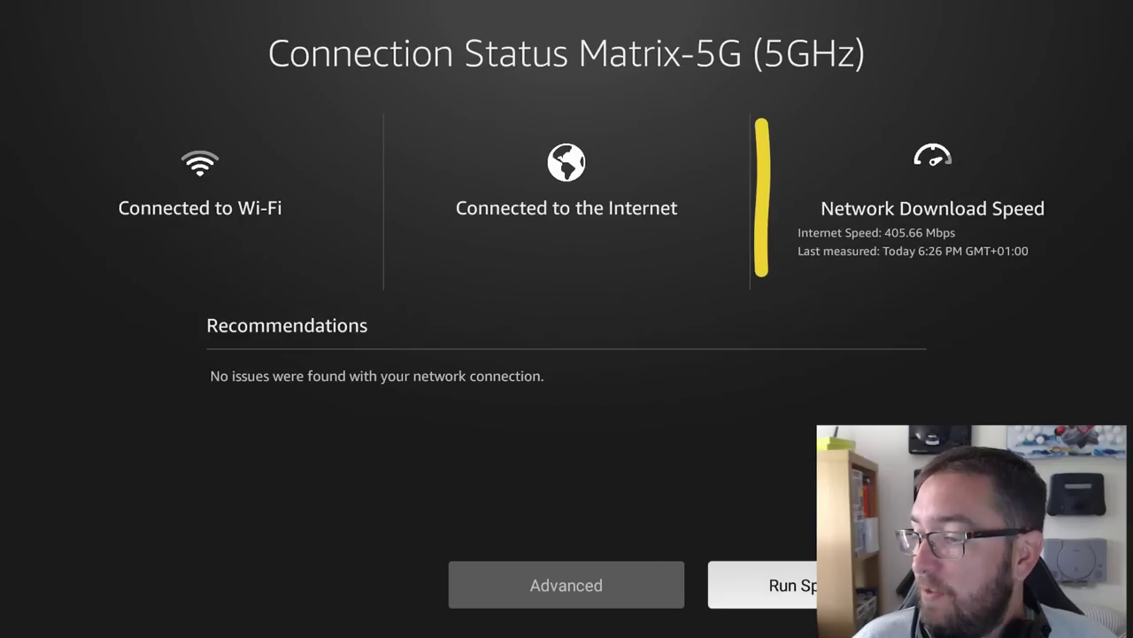
{"action": "key", "text": "Left"}
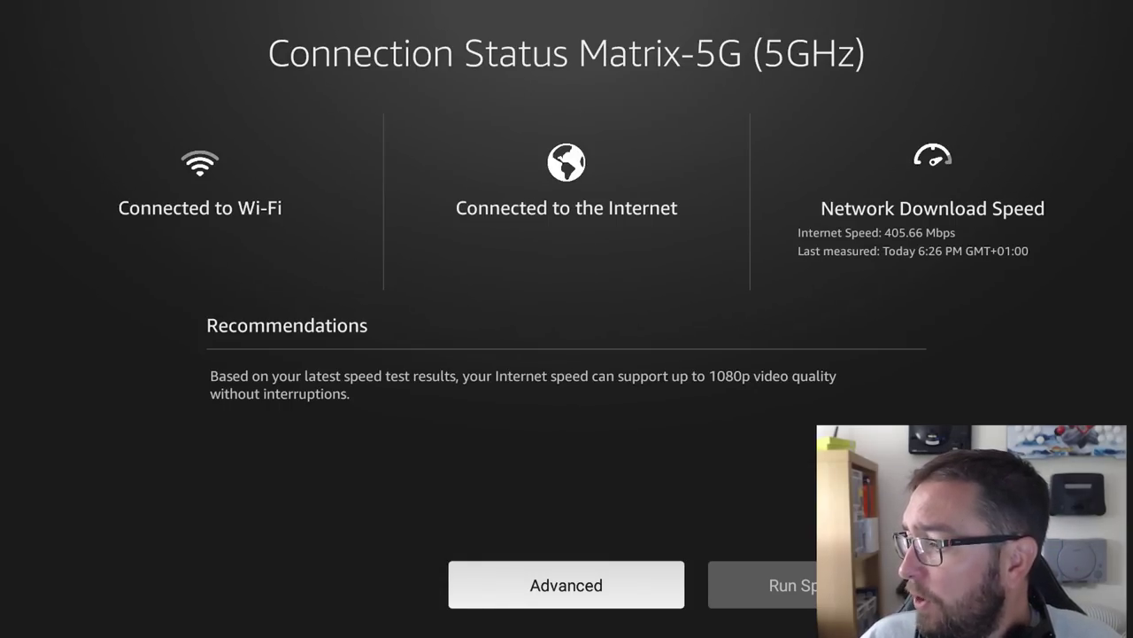
{"action": "key", "text": "Return"}
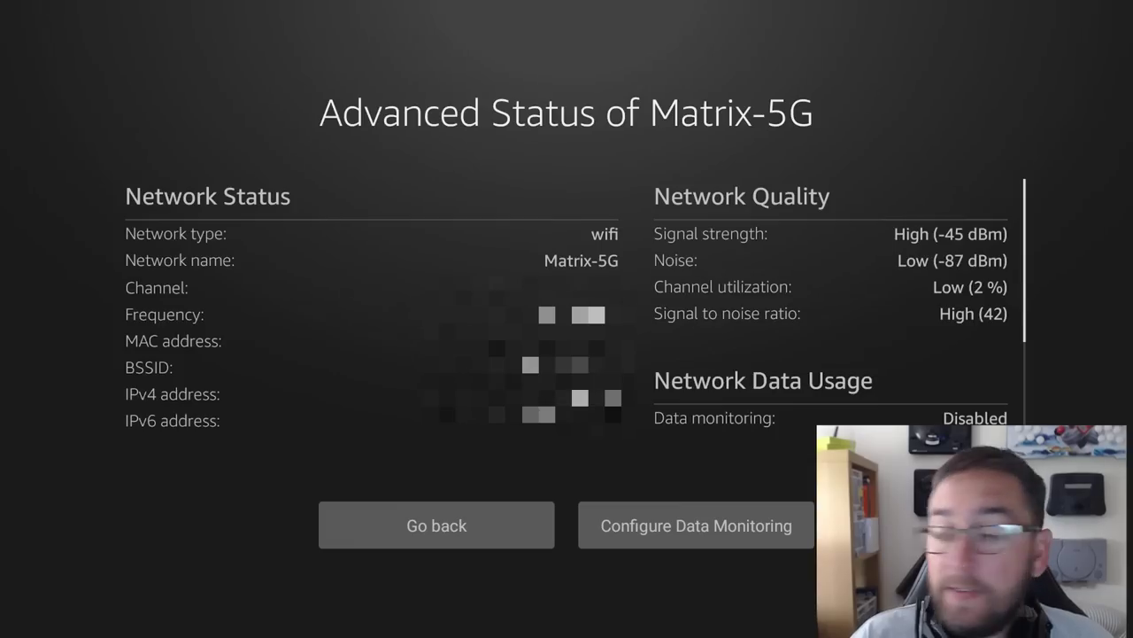
{"action": "key", "text": "Escape"}
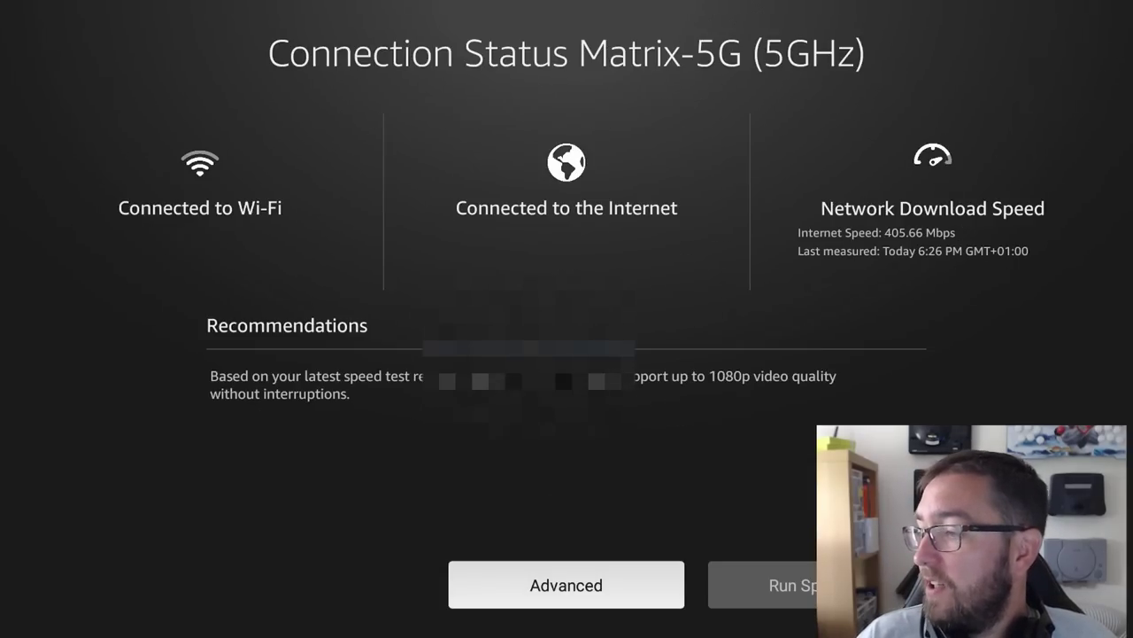
- Return to the main Settings grid and open My Fire TV
{"action": "key", "text": "Escape"}
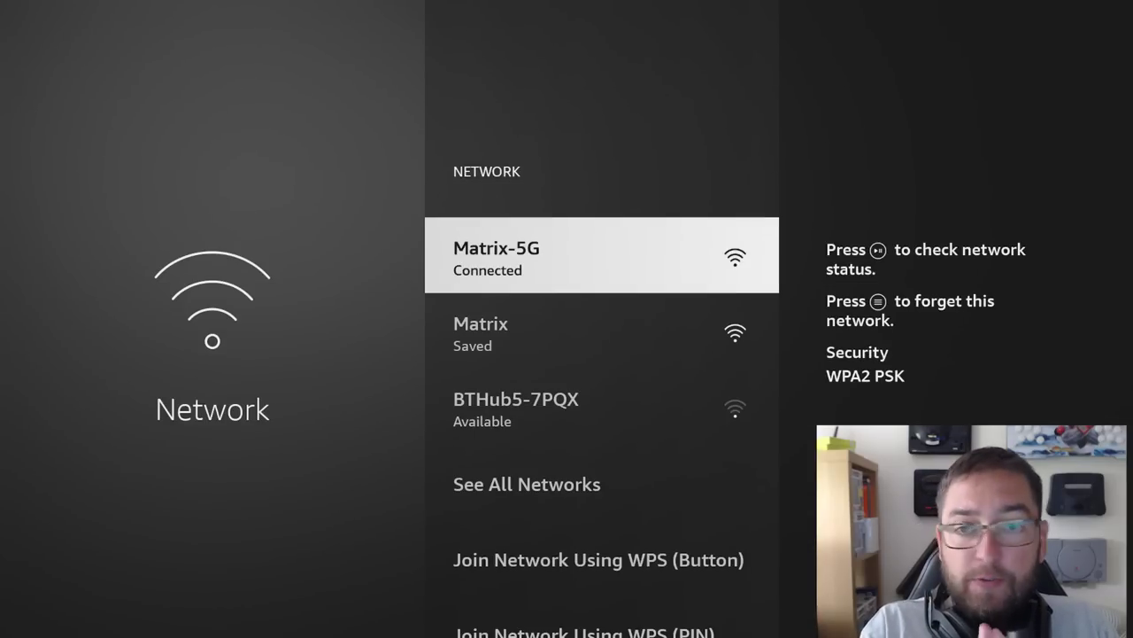
{"action": "key", "text": "Escape"}
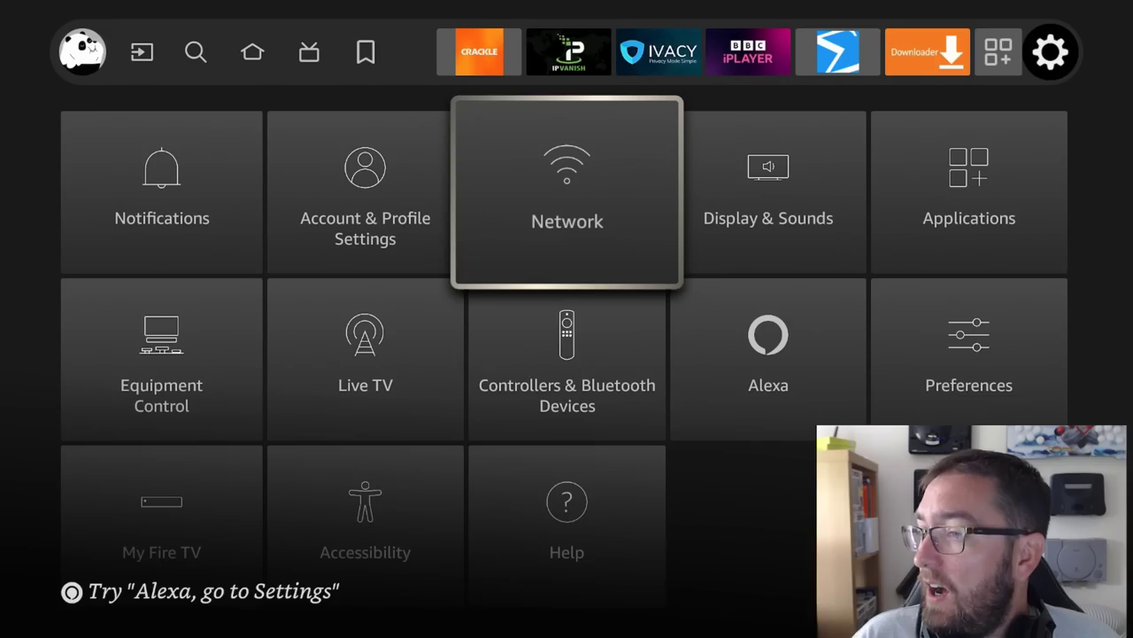
{"action": "key", "text": "Down"}
{"action": "key", "text": "Down"}
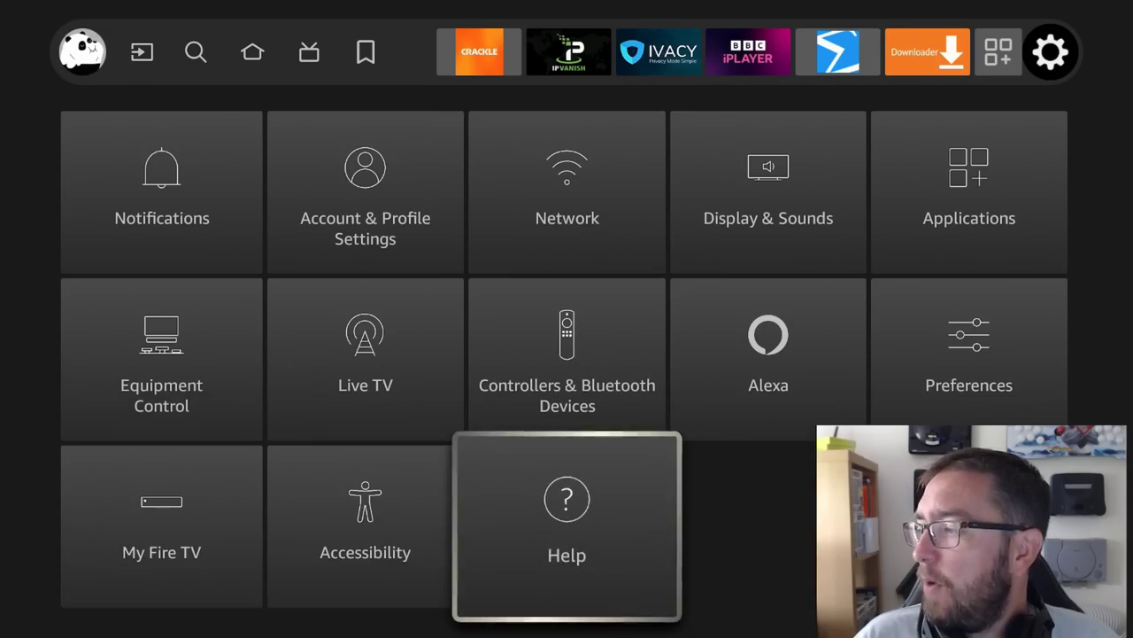
{"action": "key", "text": "Left"}
{"action": "key", "text": "Left"}
{"action": "key", "text": "Return"}
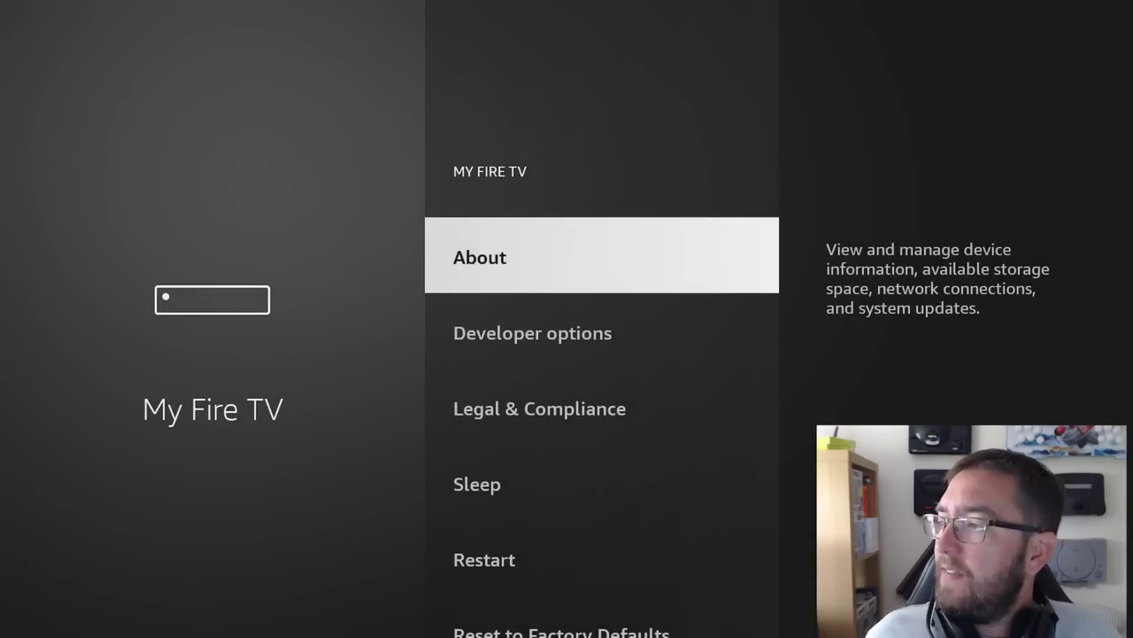
- Read the Developer options description, then view the About details for the Fire TV Stick 4K Max
{"action": "key", "text": "Down"}
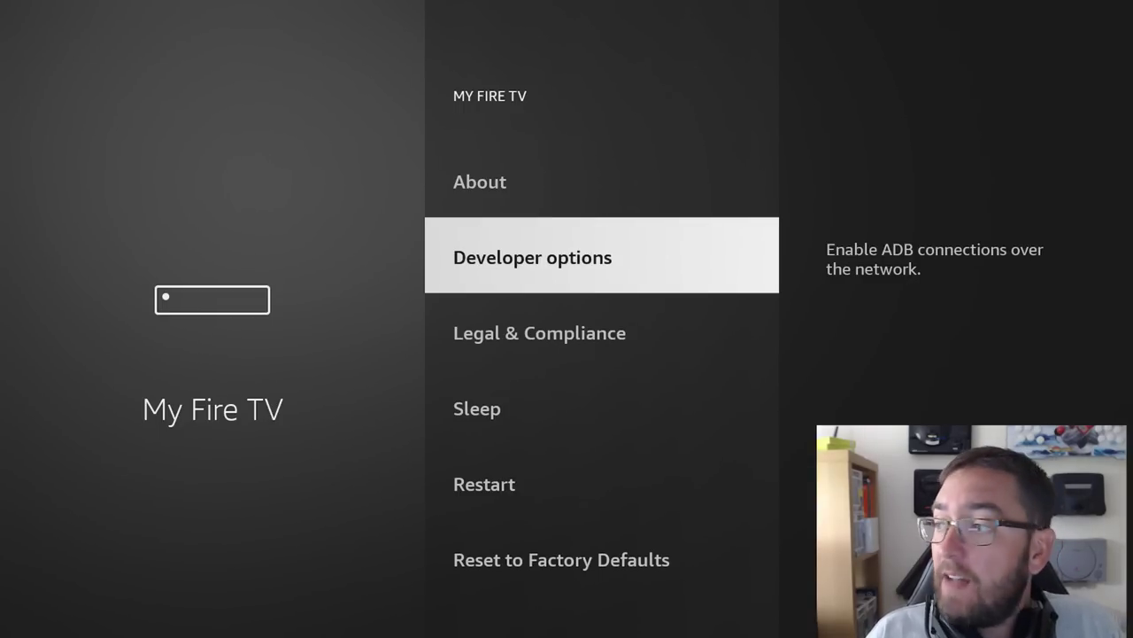
{"action": "key", "text": "Up"}
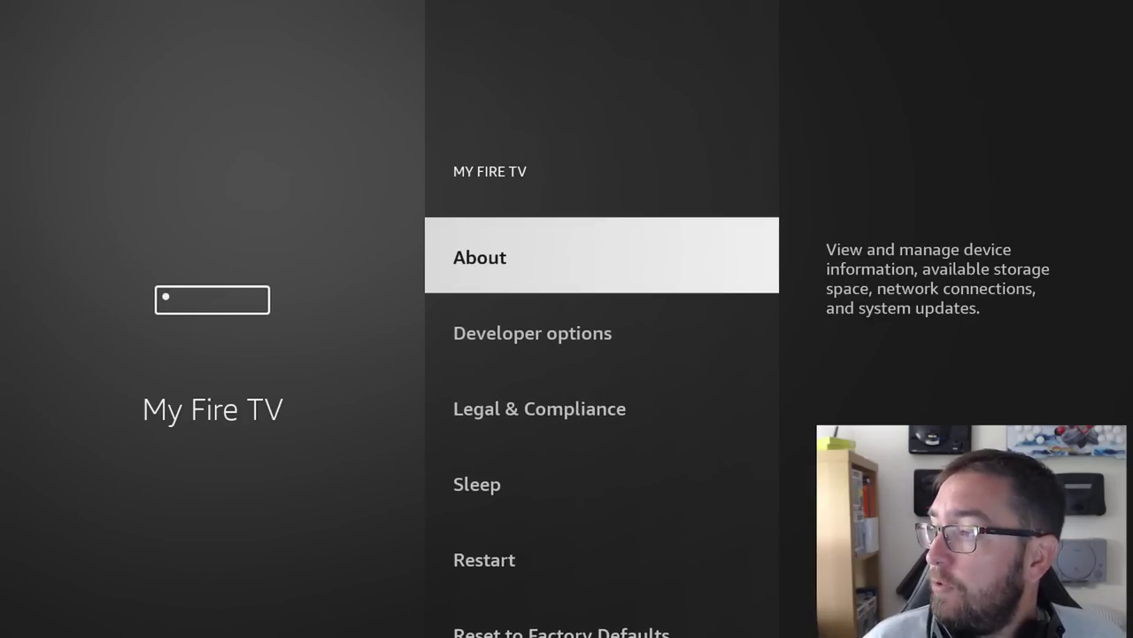
{"action": "key", "text": "Return"}
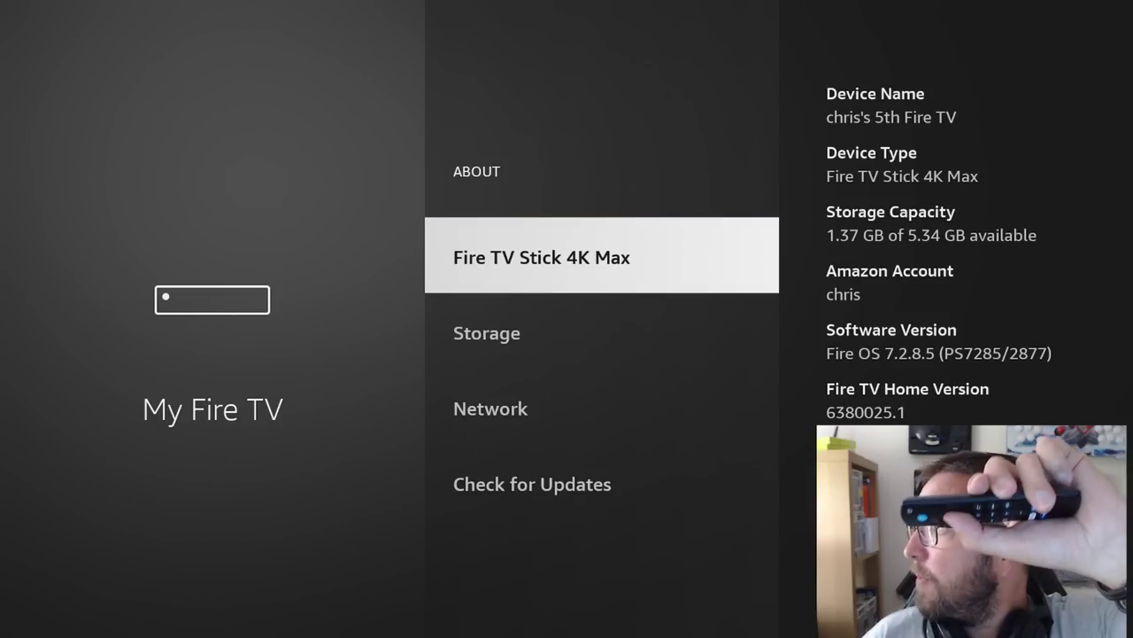
{"action": "key", "text": "Return"}
{"action": "key", "text": "Return"}
{"action": "key", "text": "Return"}
{"action": "key", "text": "Return"}
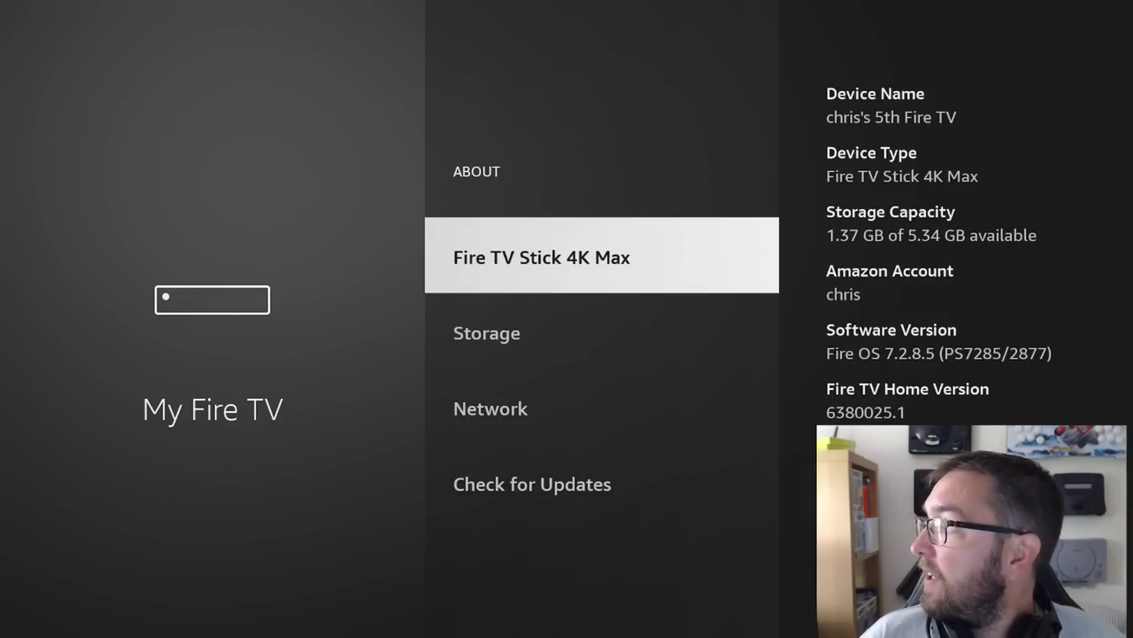
{"action": "key", "text": "Return"}
{"action": "key", "text": "Return"}
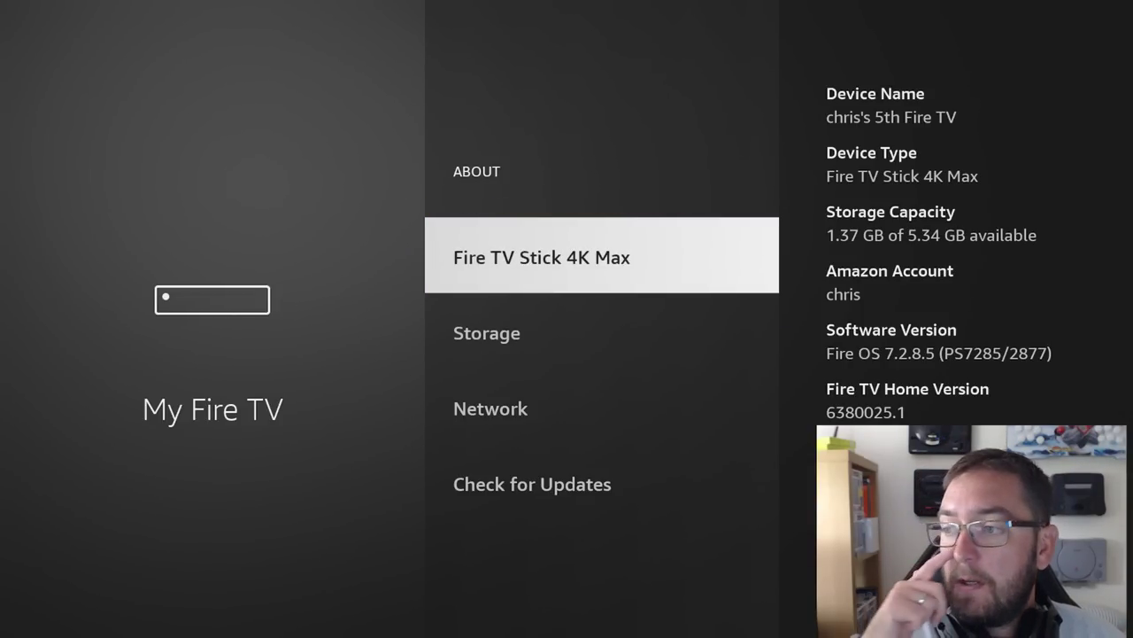
{"action": "key", "text": "Return"}
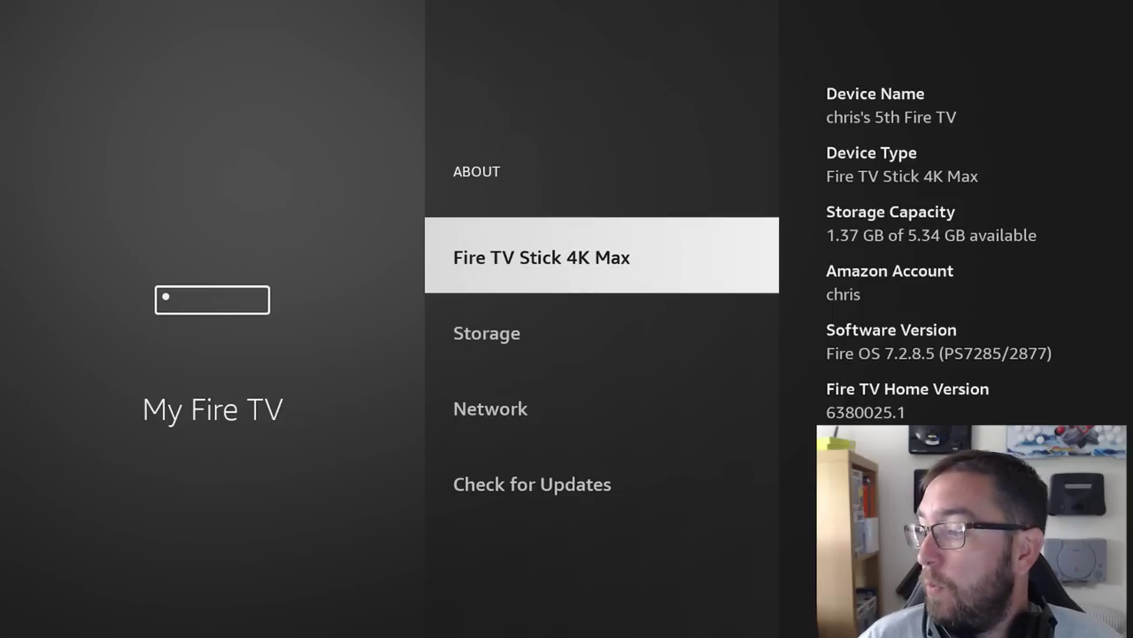
{"action": "key", "text": "Escape"}
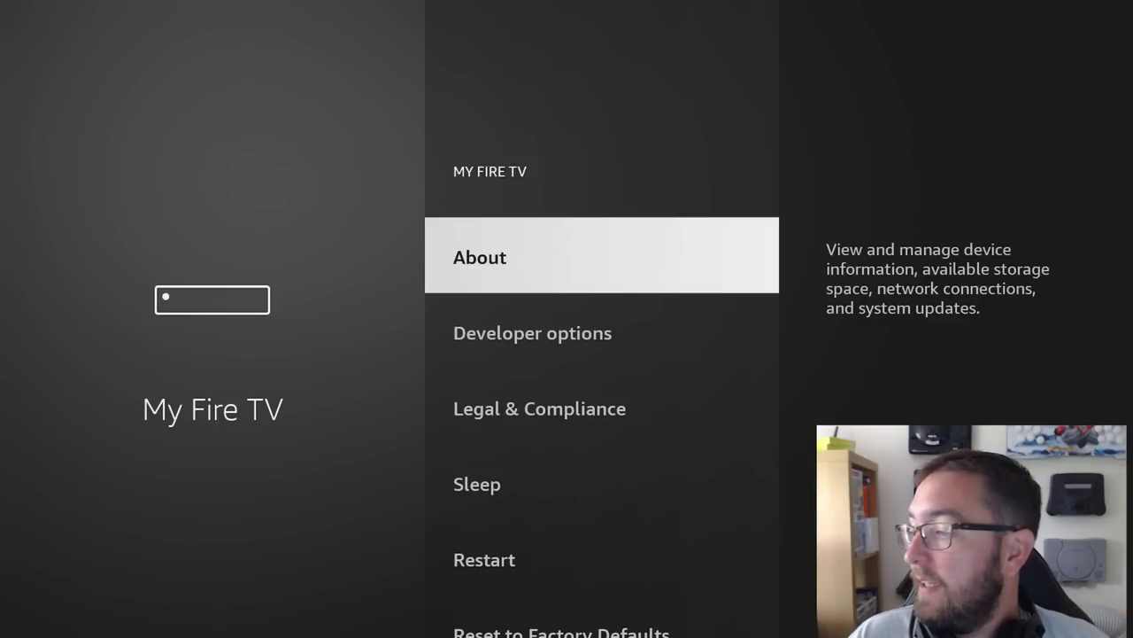
- Open Manage Installed Applications under the Applications settings
{"action": "key", "text": "Escape"}
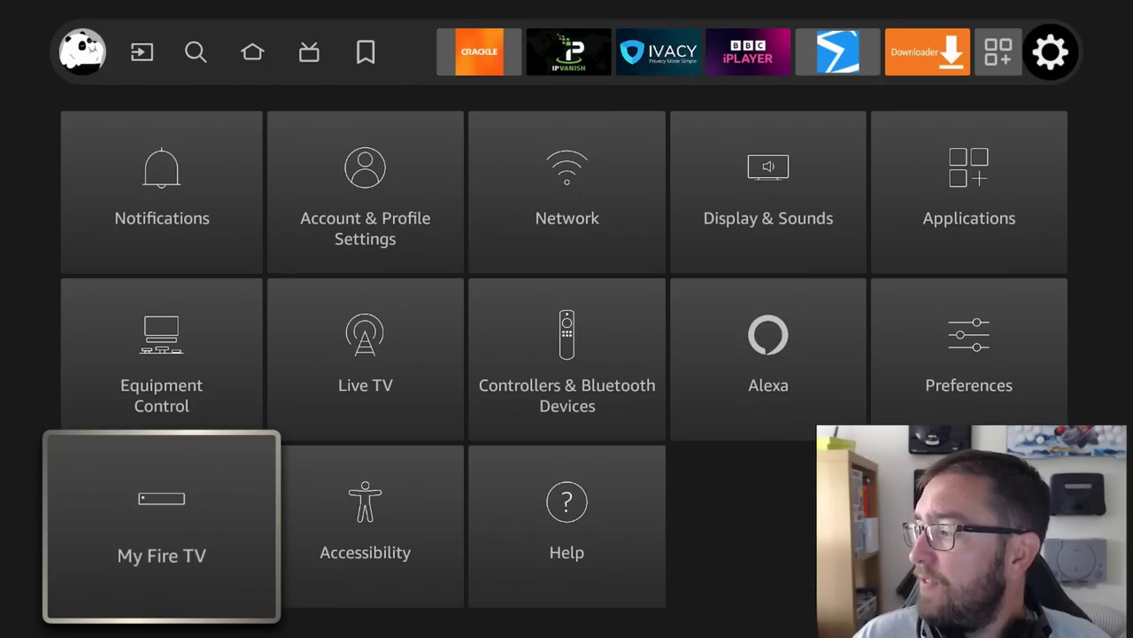
{"action": "key", "text": "Up"}
{"action": "key", "text": "Up"}
{"action": "key", "text": "Right"}
{"action": "key", "text": "Right"}
{"action": "key", "text": "Right"}
{"action": "key", "text": "Right"}
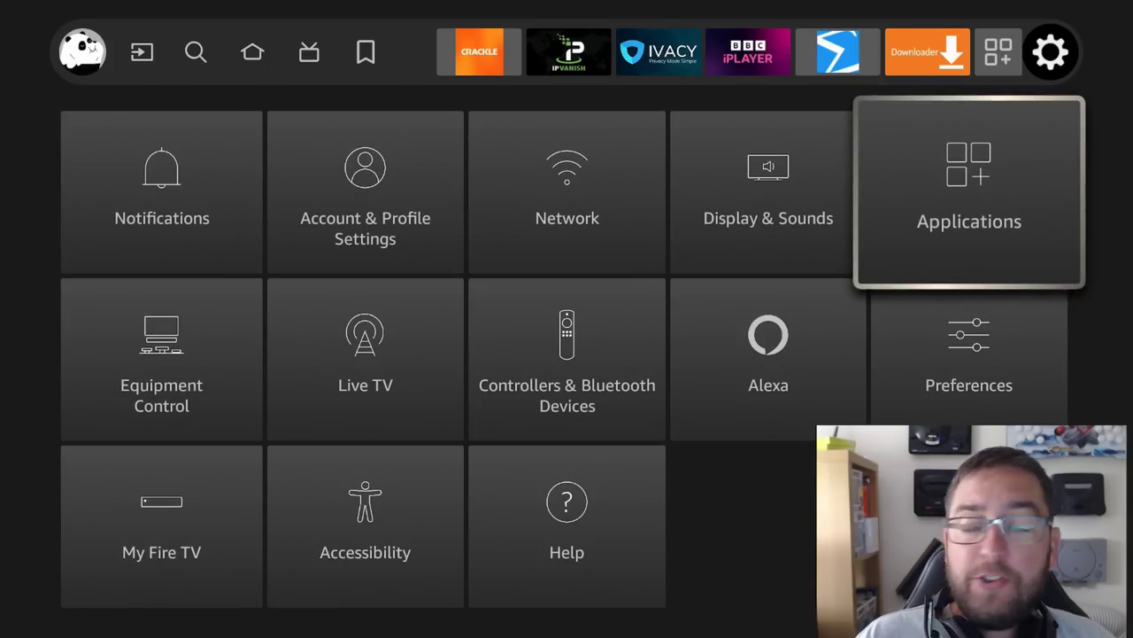
{"action": "key", "text": "Return"}
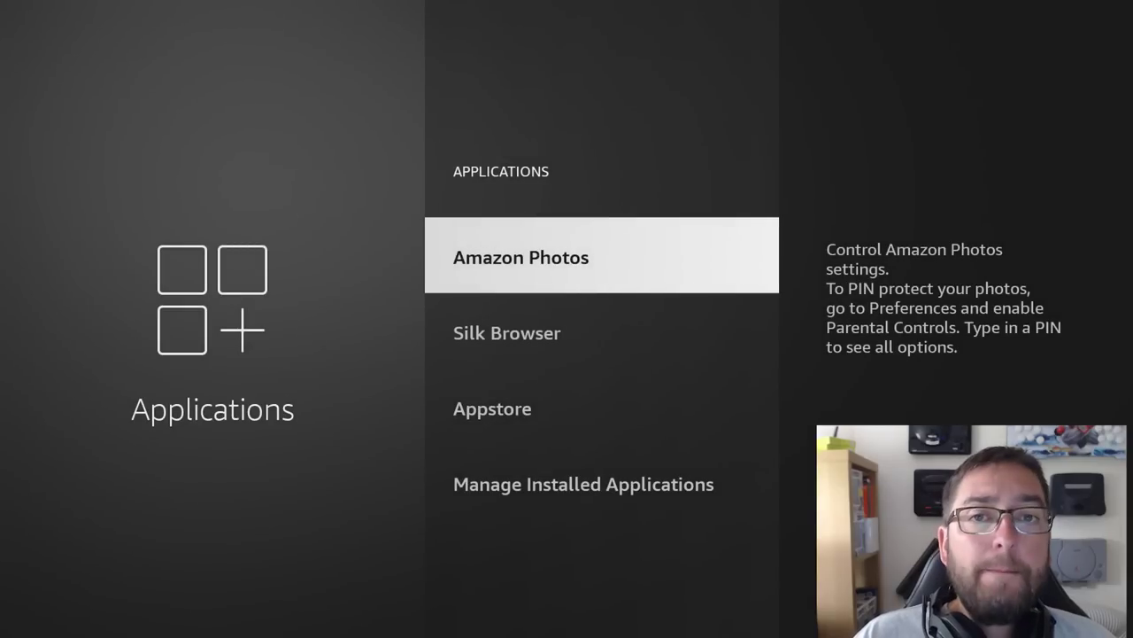
{"action": "key", "text": "Down"}
{"action": "key", "text": "Down"}
{"action": "key", "text": "Down"}
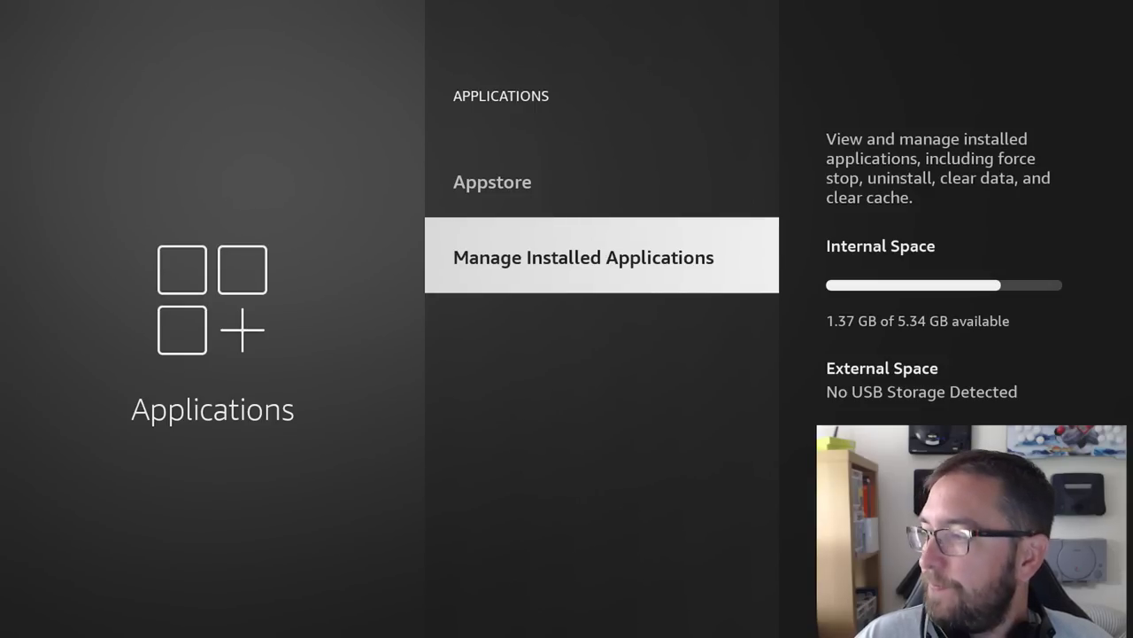
{"action": "key", "text": "Return"}
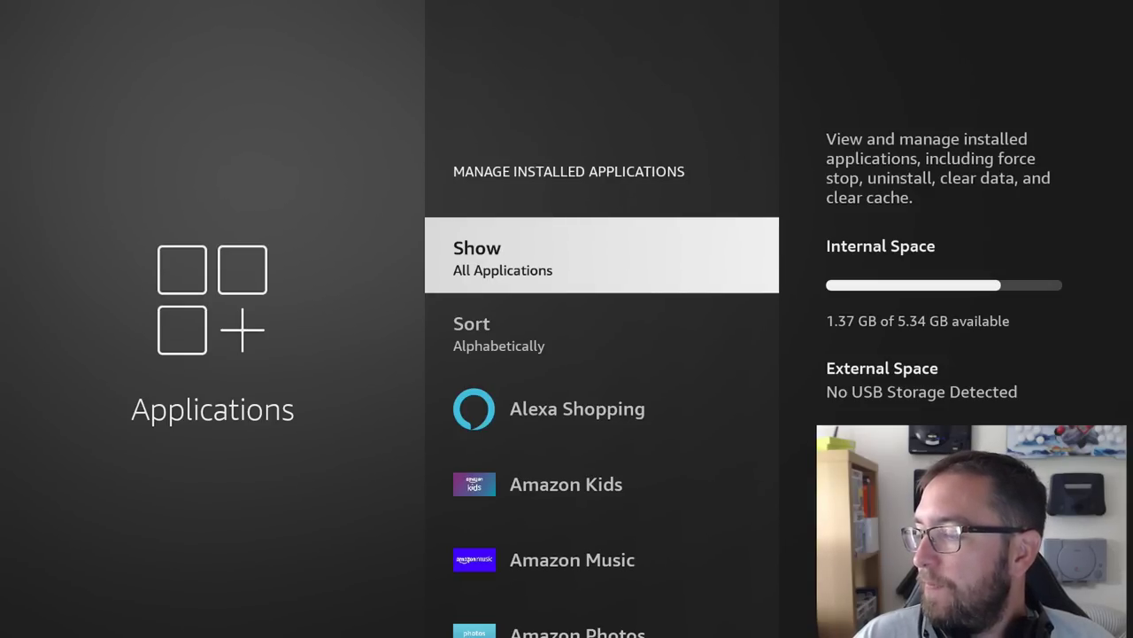
- Browse the app list from Alexa Shopping down, then return to the sort option
{"action": "key", "text": "Down"}
{"action": "key", "text": "Down"}
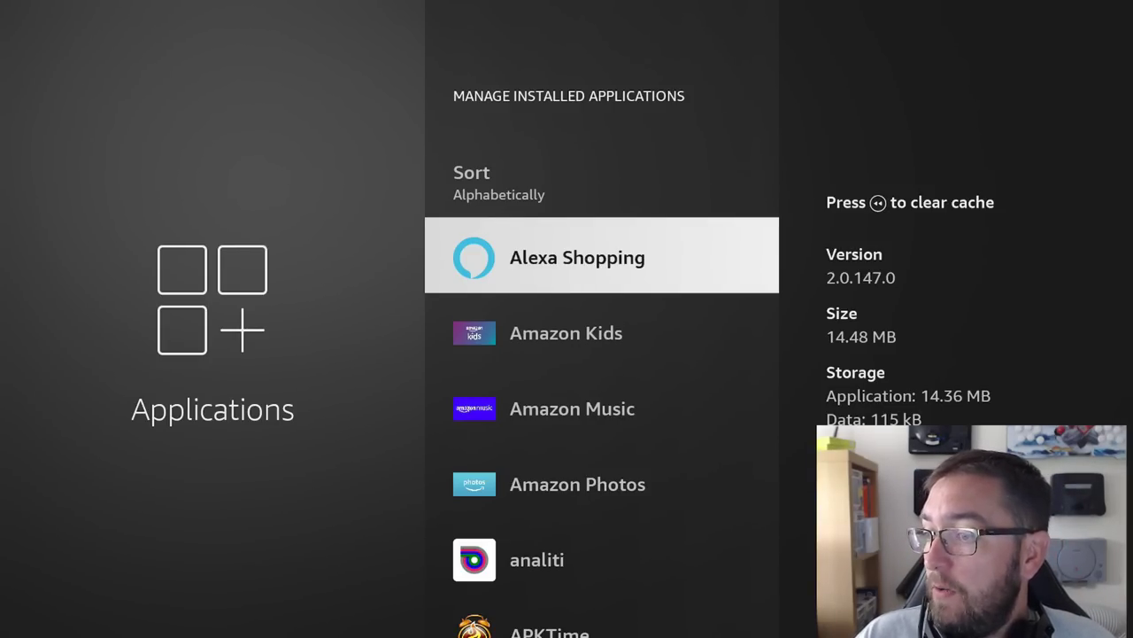
{"action": "key", "text": "Down"}
{"action": "key", "text": "Down"}
{"action": "key", "text": "Up"}
{"action": "key", "text": "Up"}
{"action": "key", "text": "Up"}
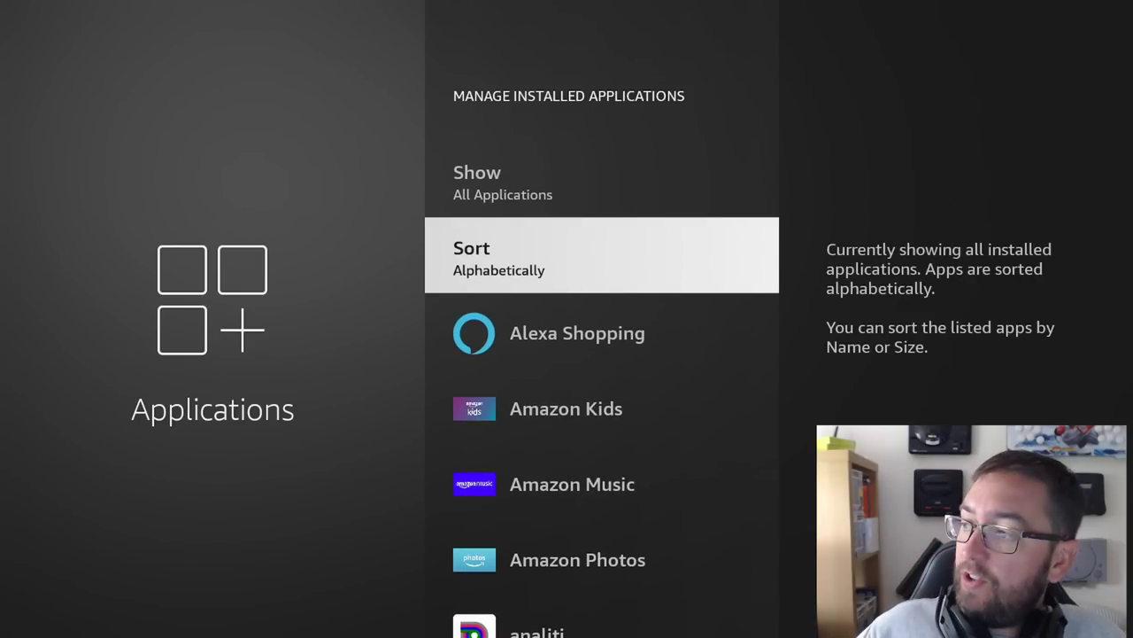
{"action": "key", "text": "Up"}
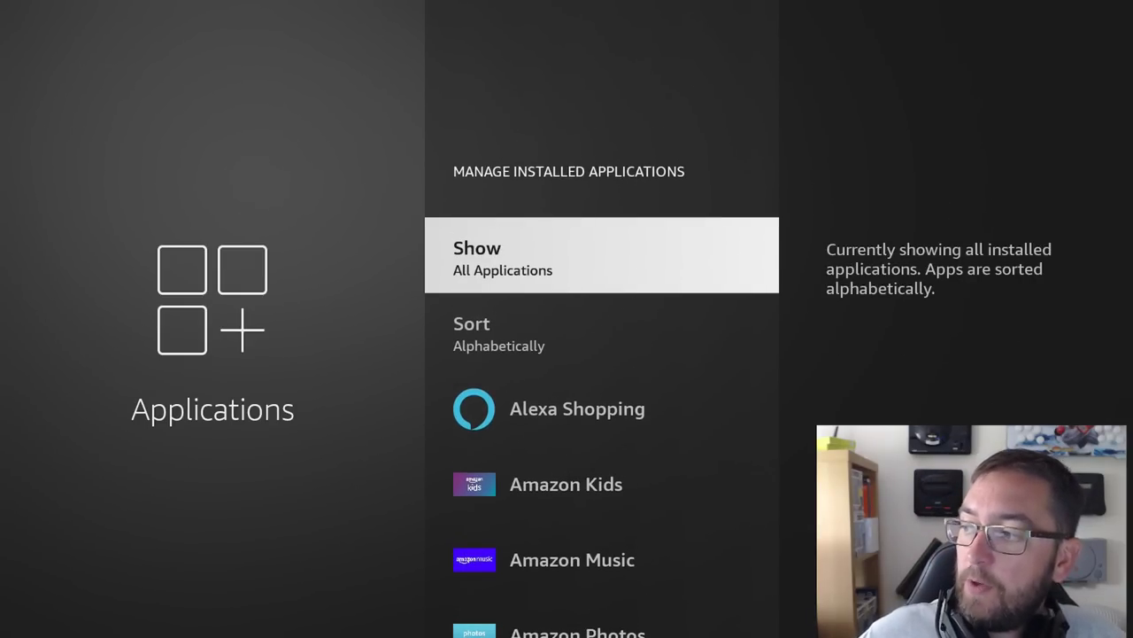
{"action": "key", "text": "Down"}
- Sort installed apps by App Size and view Kodi, Freevee and Silk Browser details
{"action": "key", "text": "Return"}
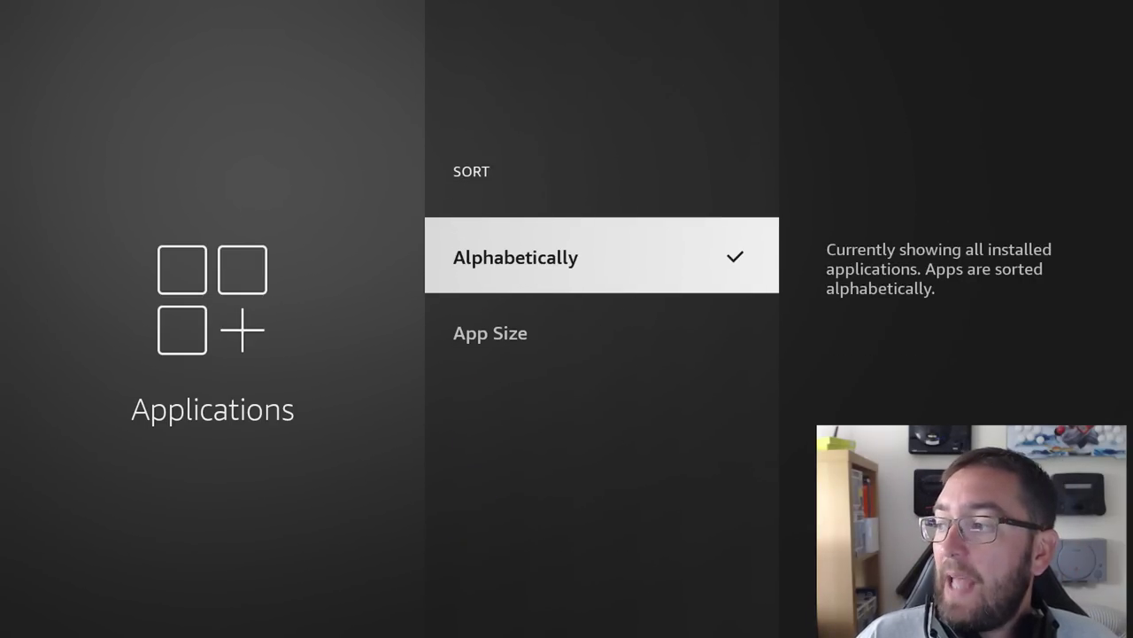
{"action": "key", "text": "Down"}
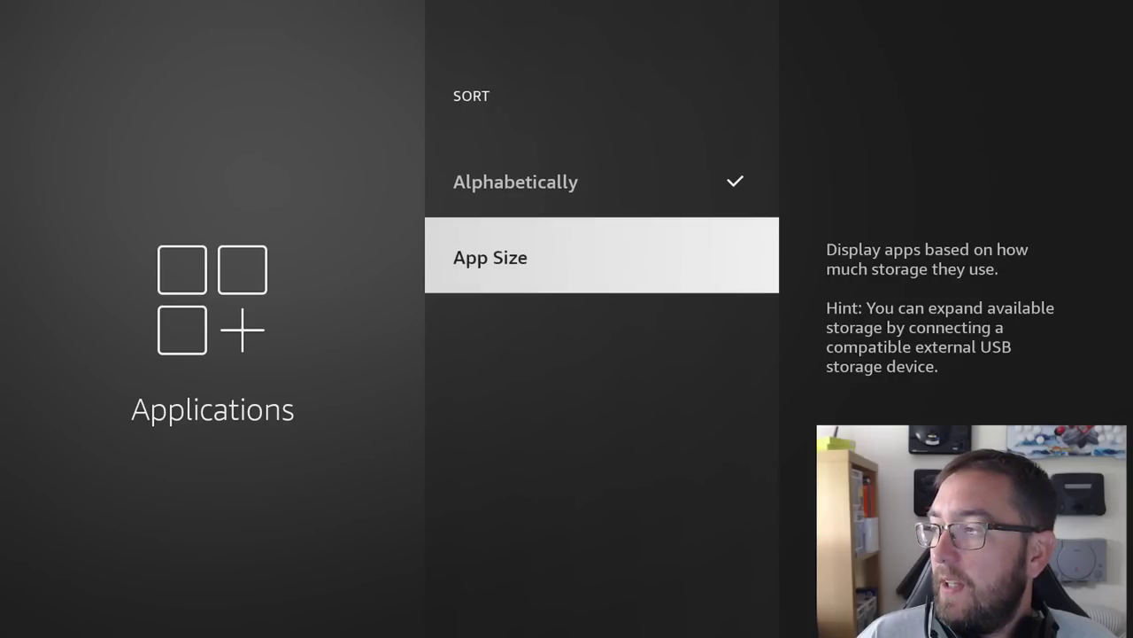
{"action": "key", "text": "Return"}
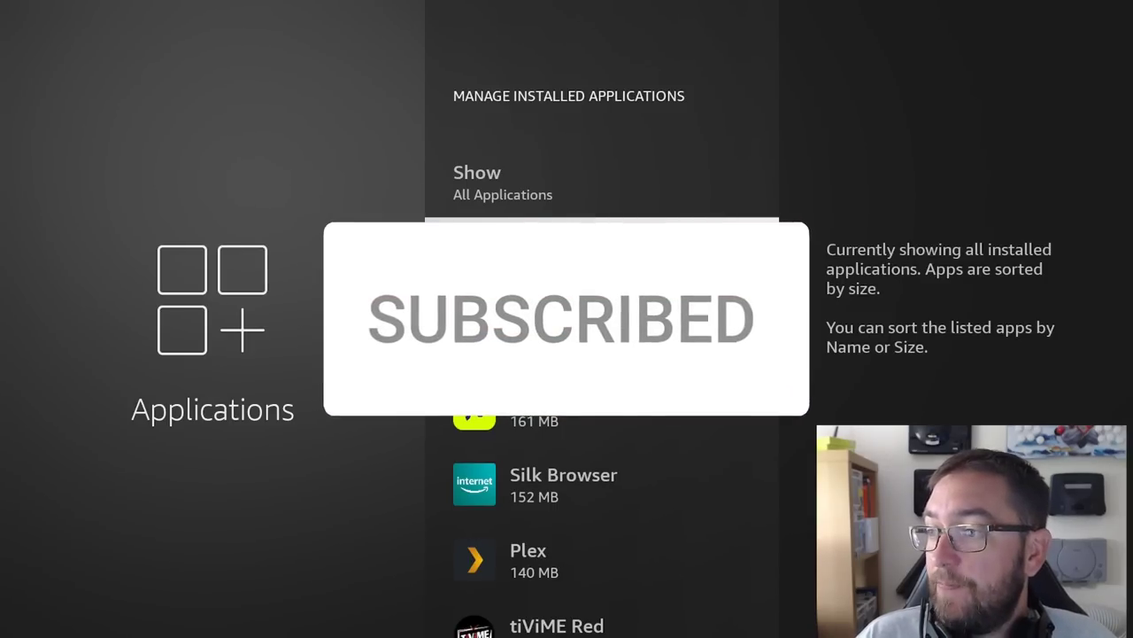
{"action": "key", "text": "Down"}
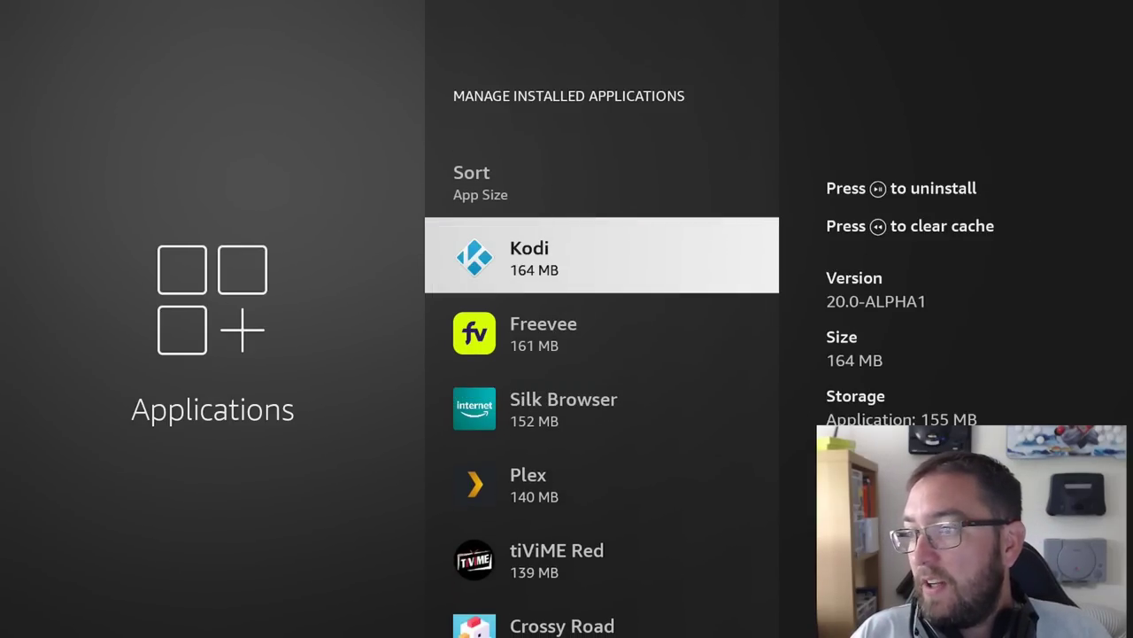
{"action": "key", "text": "Down"}
{"action": "key", "text": "Down"}
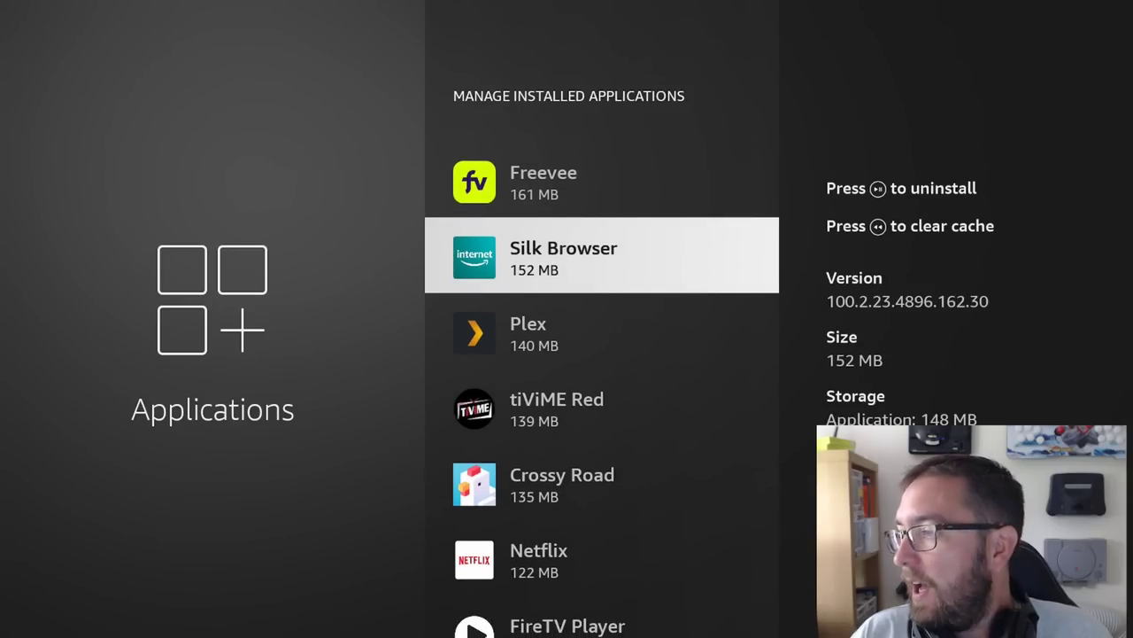
{"action": "key", "text": "Down"}
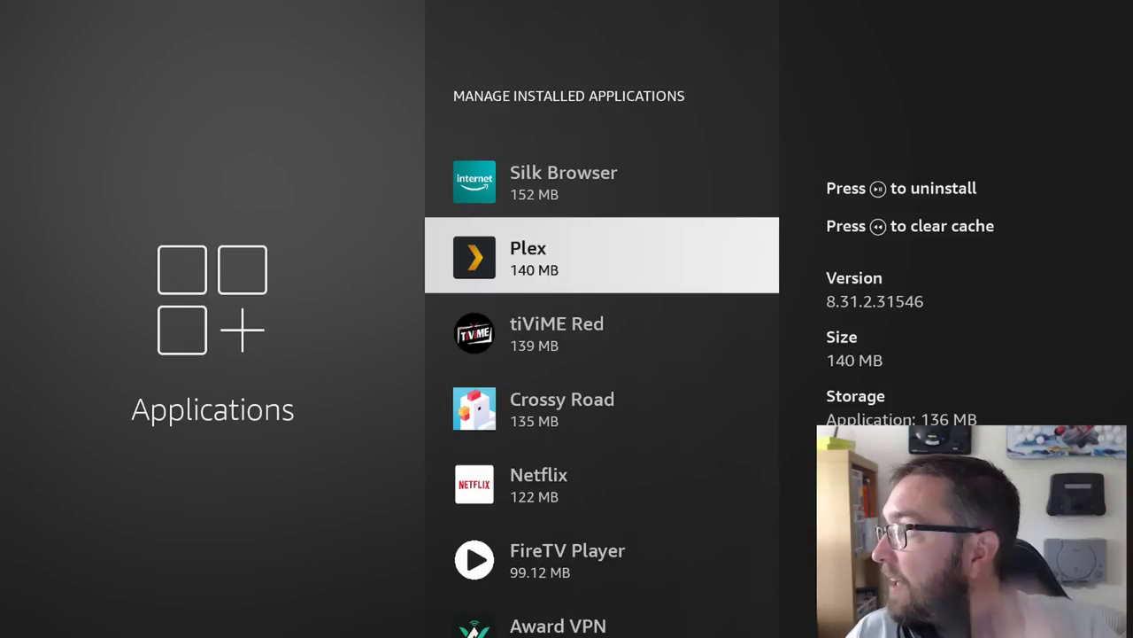
- Cancel the Plex uninstall and return to the Applications menu
{"action": "key", "text": "XF86AudioPlay"}
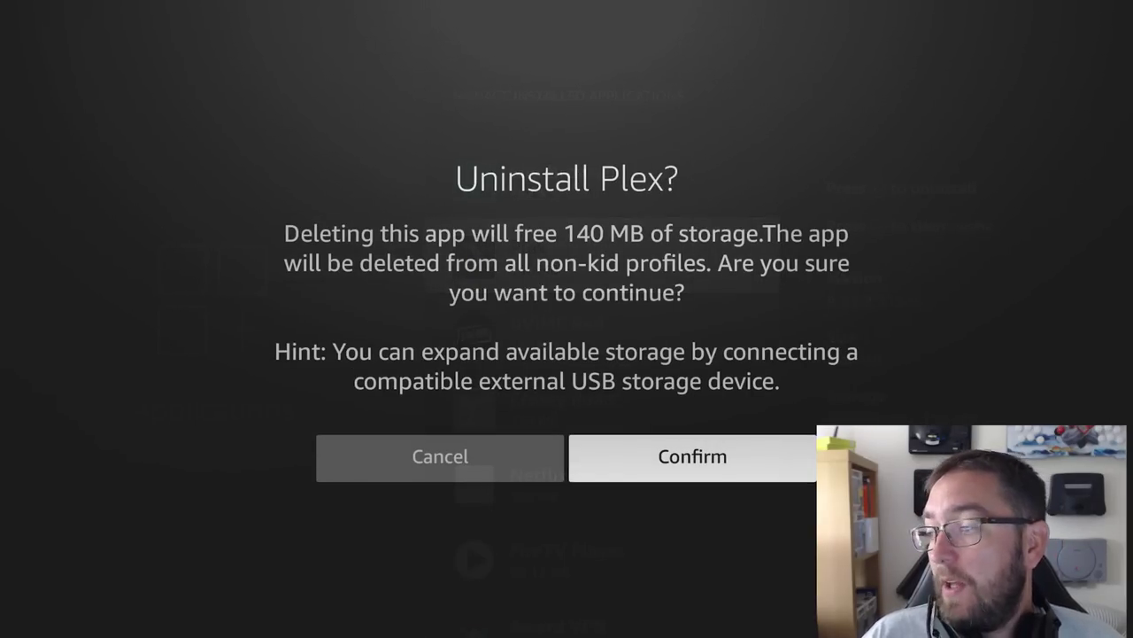
{"action": "key", "text": "Return"}
{"action": "key", "text": "Up"}
{"action": "key", "text": "Up"}
{"action": "key", "text": "Up"}
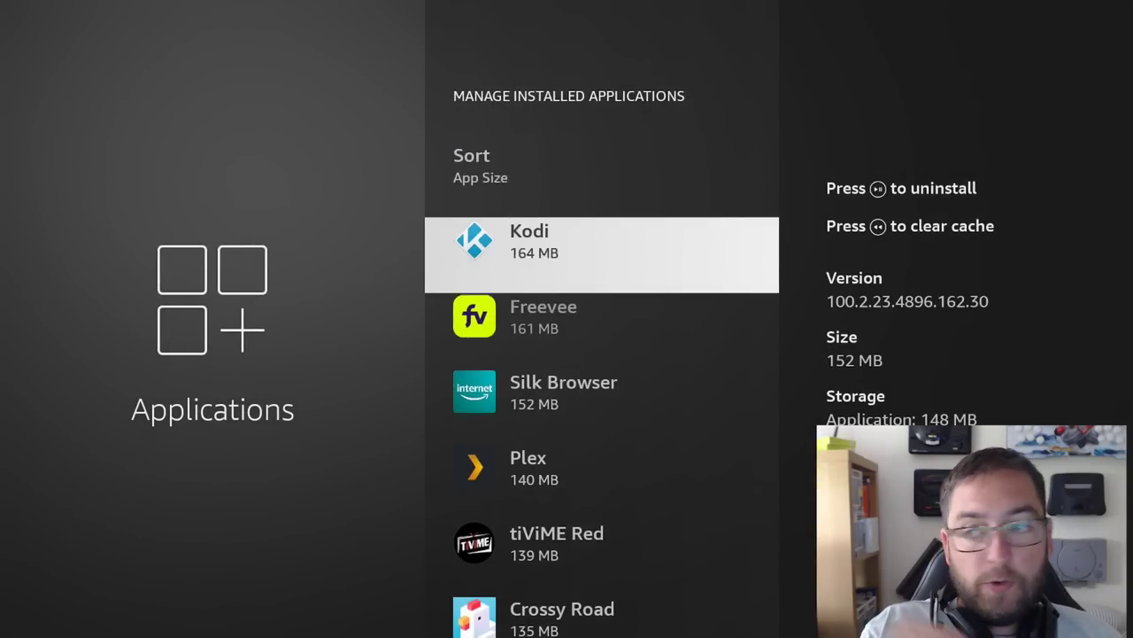
{"action": "key", "text": "Up"}
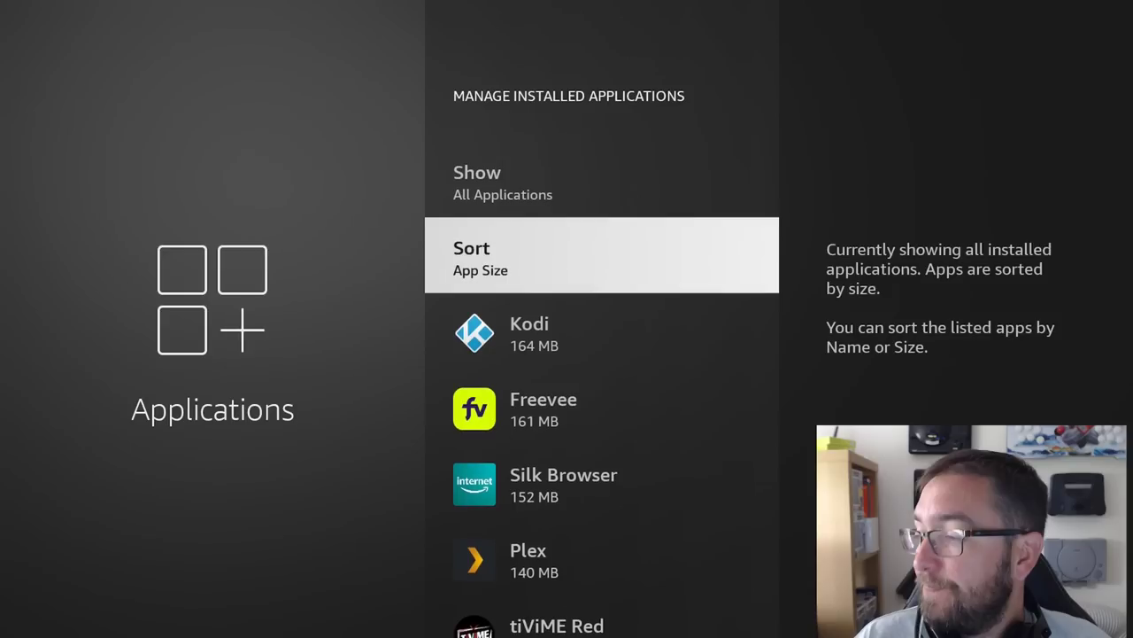
{"action": "key", "text": "Escape"}
{"action": "key", "text": "Up"}
{"action": "key", "text": "Up"}
{"action": "key", "text": "Up"}
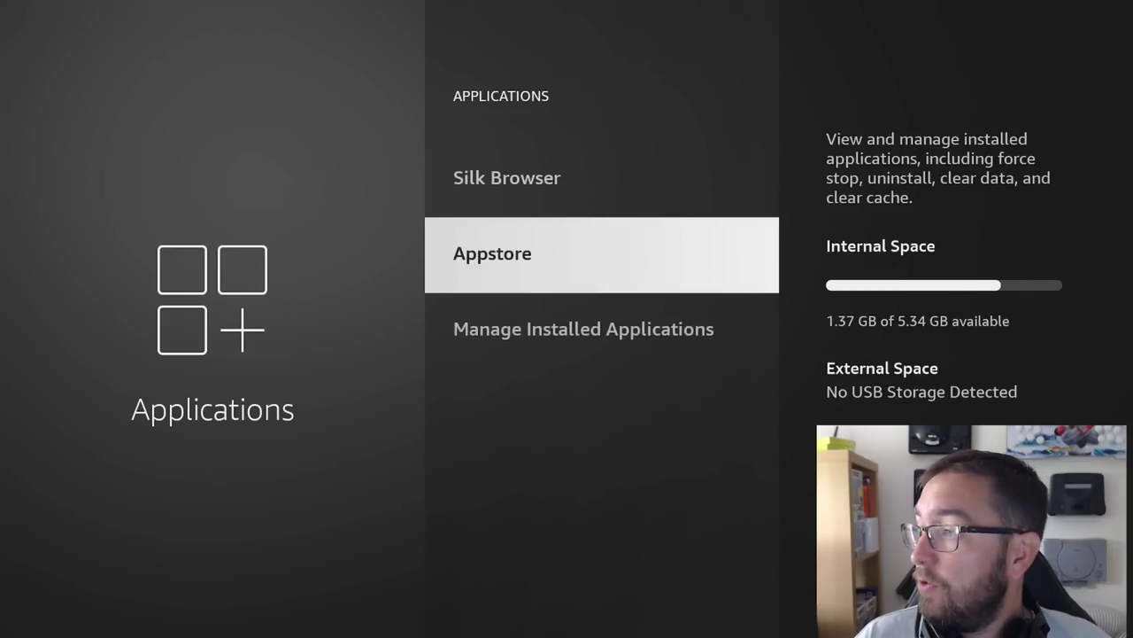
- Leave Settings and go to the Find page
{"action": "key", "text": "Escape"}
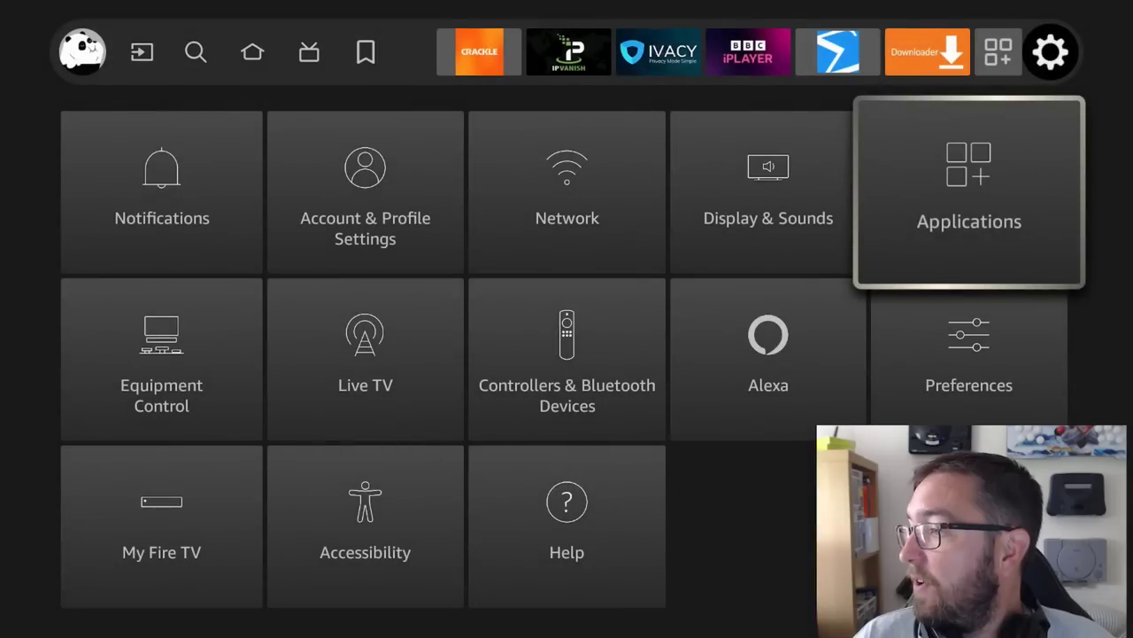
{"action": "key", "text": "Left"}
{"action": "key", "text": "Escape"}
{"action": "key", "text": "Left"}
{"action": "key", "text": "Left"}
{"action": "key", "text": "Left"}
{"action": "key", "text": "Left"}
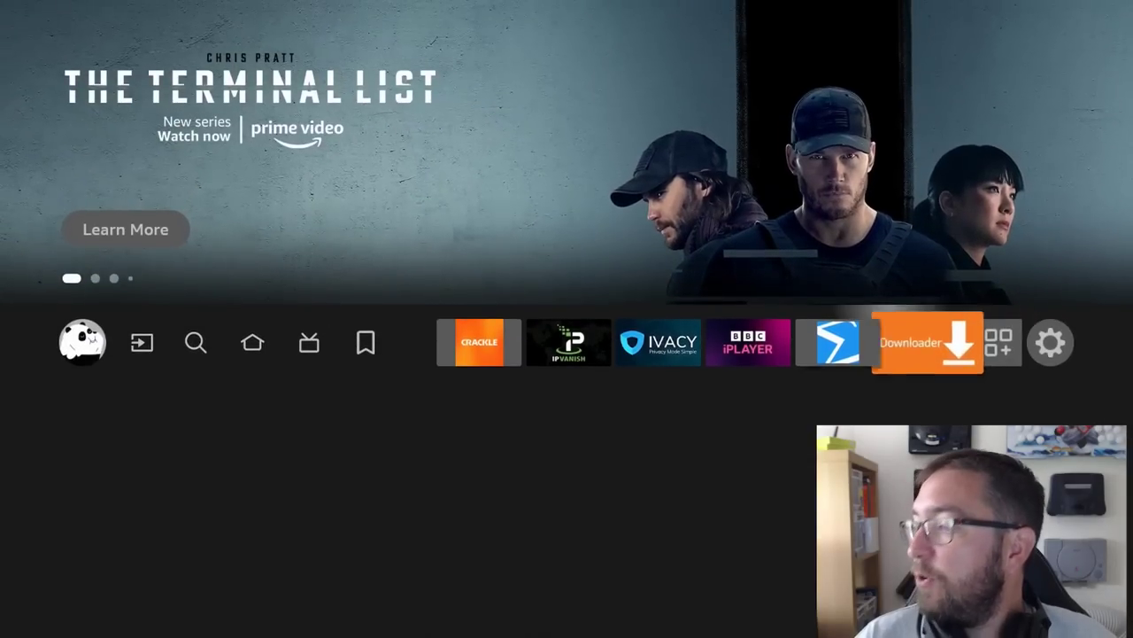
{"action": "key", "text": "Left"}
{"action": "key", "text": "Left"}
{"action": "key", "text": "Left"}
{"action": "key", "text": "Left"}
{"action": "key", "text": "Left"}
{"action": "key", "text": "Left"}
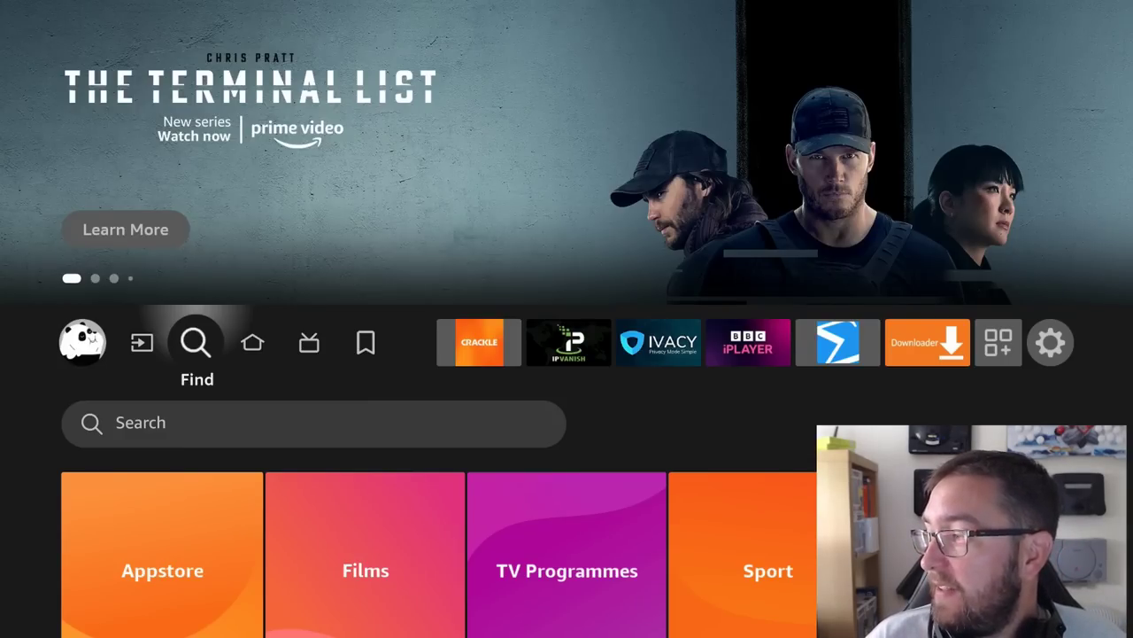
- Browse the Find category tiles: Kids and Family, Films and Documentaries
{"action": "key", "text": "Down"}
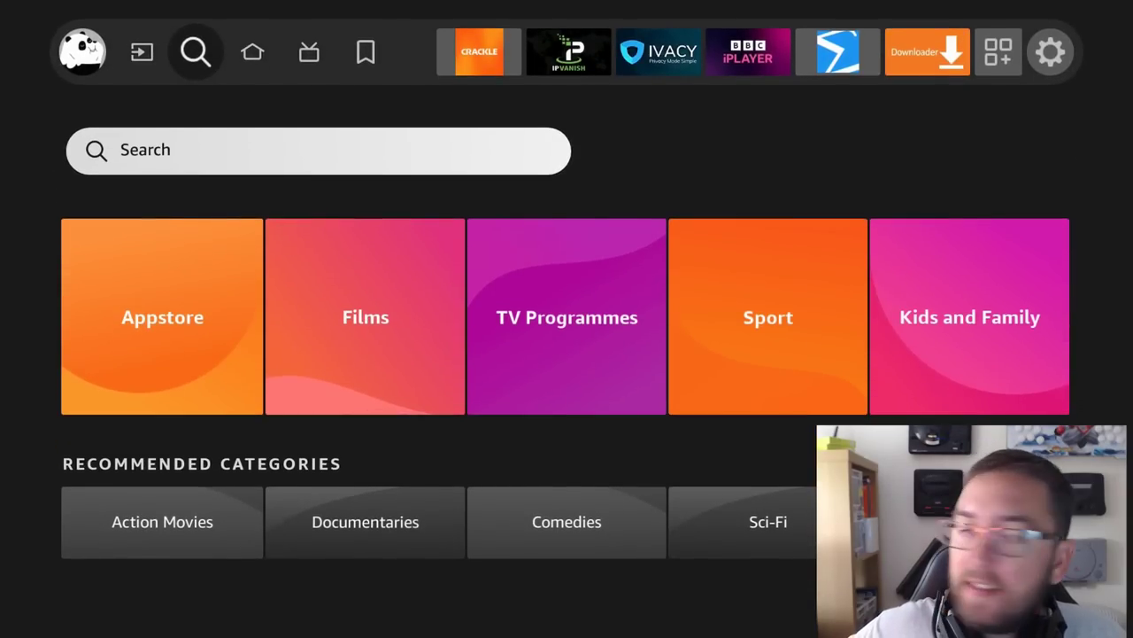
{"action": "key", "text": "Down"}
{"action": "key", "text": "Right"}
{"action": "key", "text": "Right"}
{"action": "key", "text": "Right"}
{"action": "key", "text": "Right"}
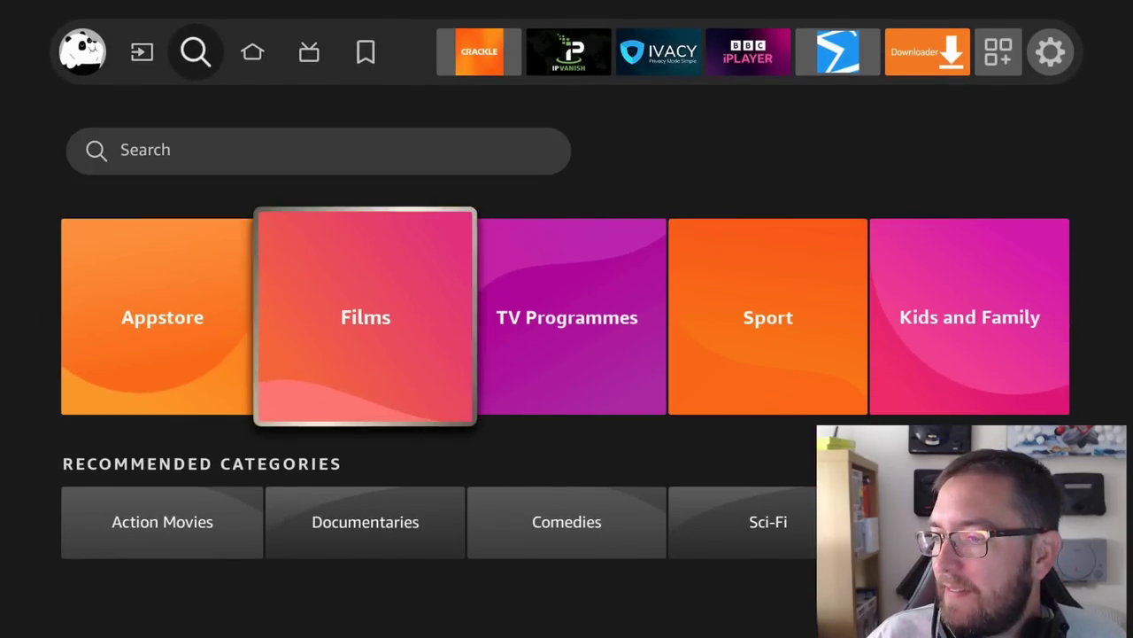
{"action": "key", "text": "Left"}
{"action": "key", "text": "Left"}
{"action": "key", "text": "Left"}
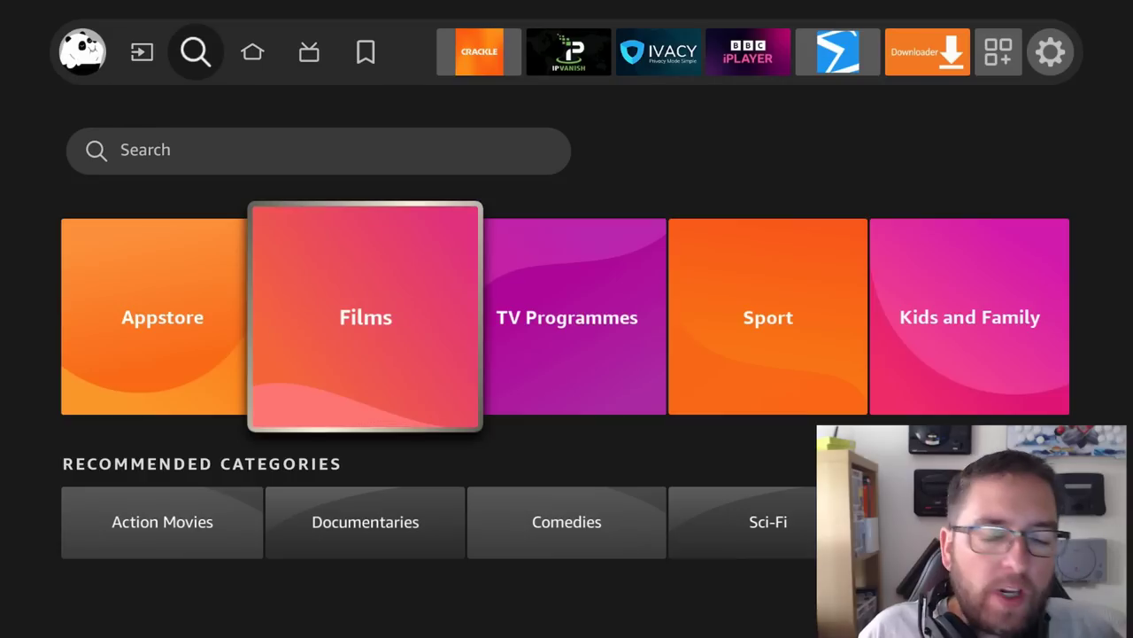
{"action": "key", "text": "Left"}
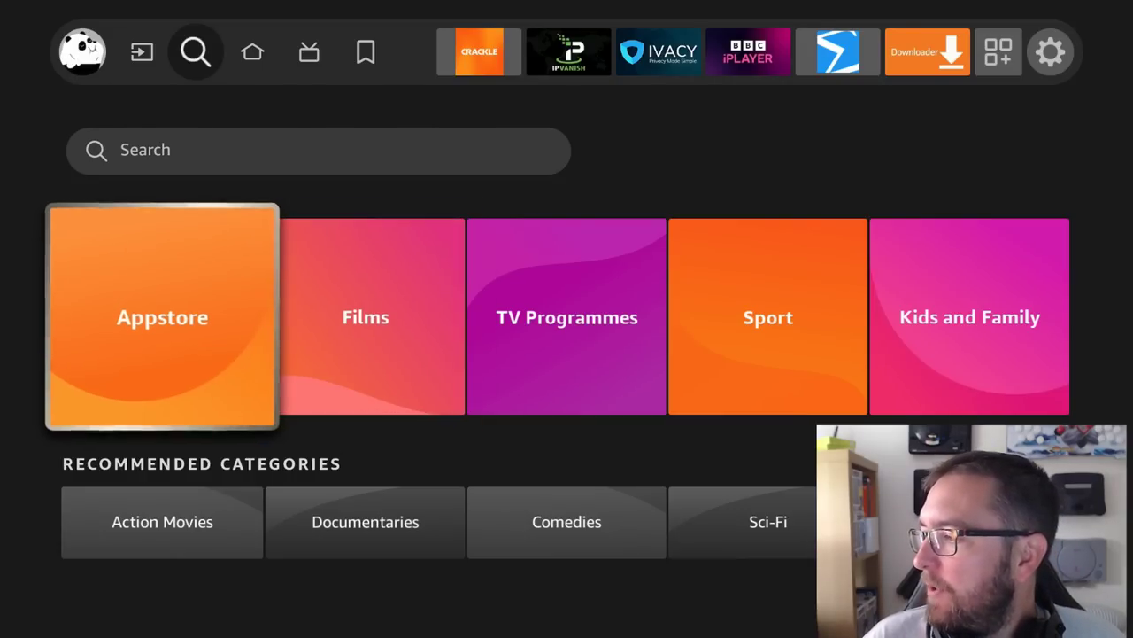
{"action": "key", "text": "Down"}
- Open the Sport category page featuring All or Nothing: Manchester City
{"action": "key", "text": "Right"}
{"action": "key", "text": "Right"}
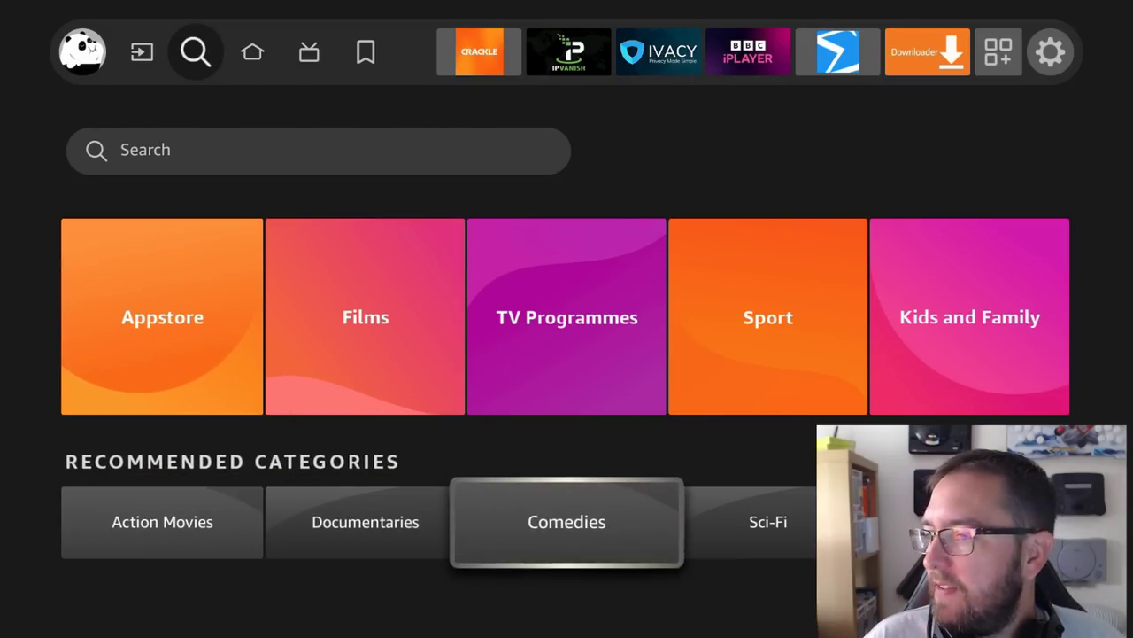
{"action": "key", "text": "Right"}
{"action": "key", "text": "Right"}
{"action": "key", "text": "Up"}
{"action": "key", "text": "Left"}
{"action": "key", "text": "Left"}
{"action": "key", "text": "Left"}
{"action": "key", "text": "Left"}
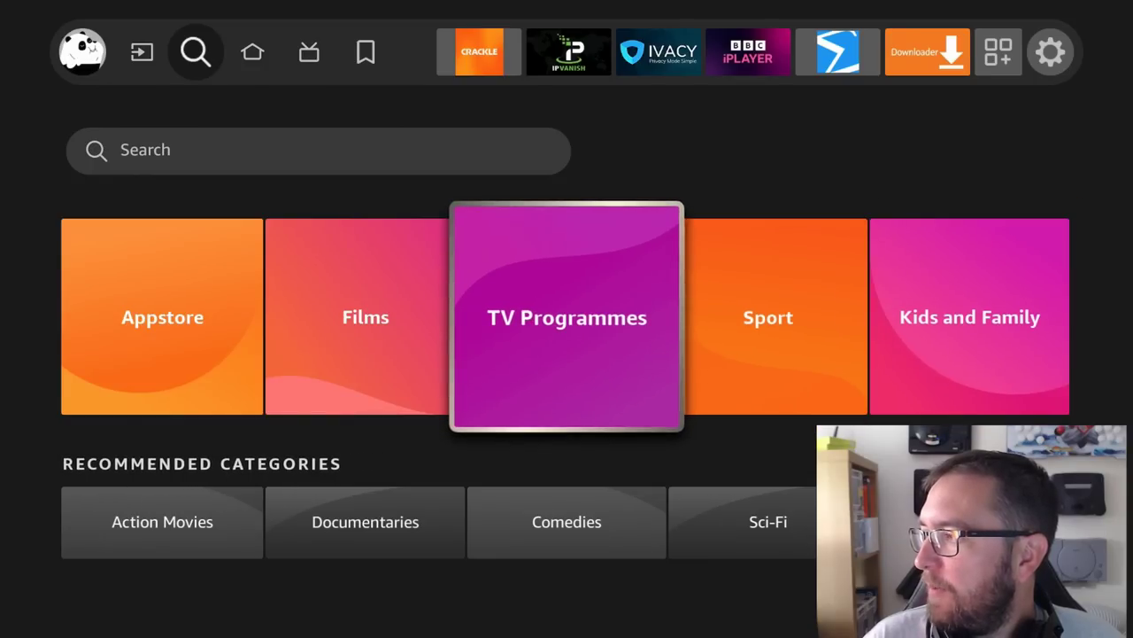
{"action": "key", "text": "Right"}
{"action": "key", "text": "Right"}
{"action": "key", "text": "Right"}
{"action": "key", "text": "Return"}
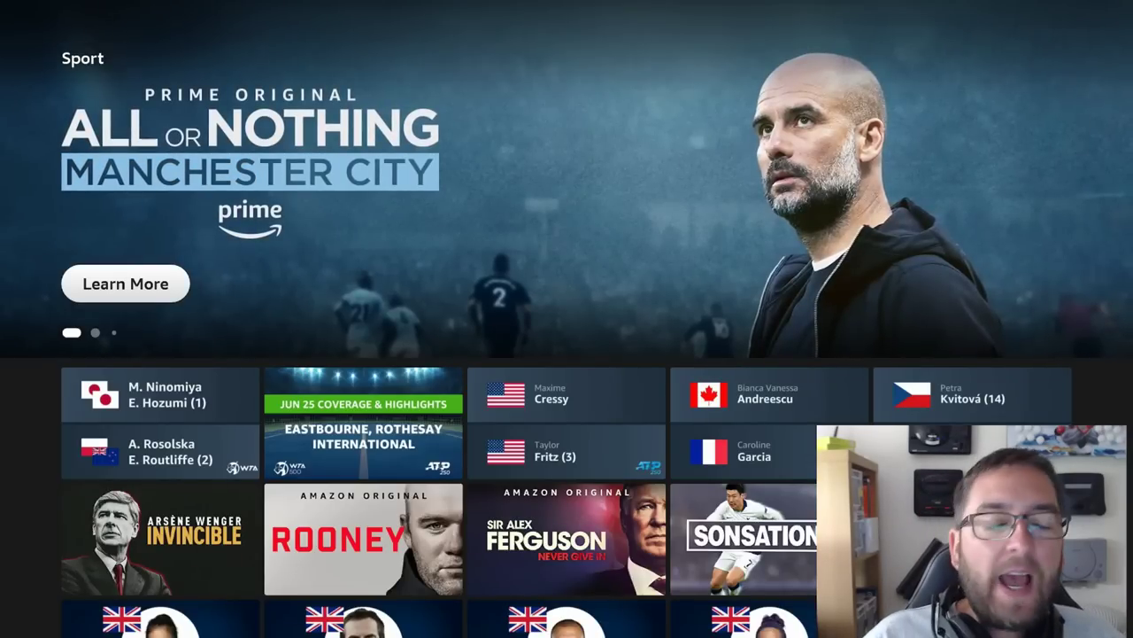
- Leave the Sport page and browse the Appstore's All Categories grid
{"action": "key", "text": "Escape"}
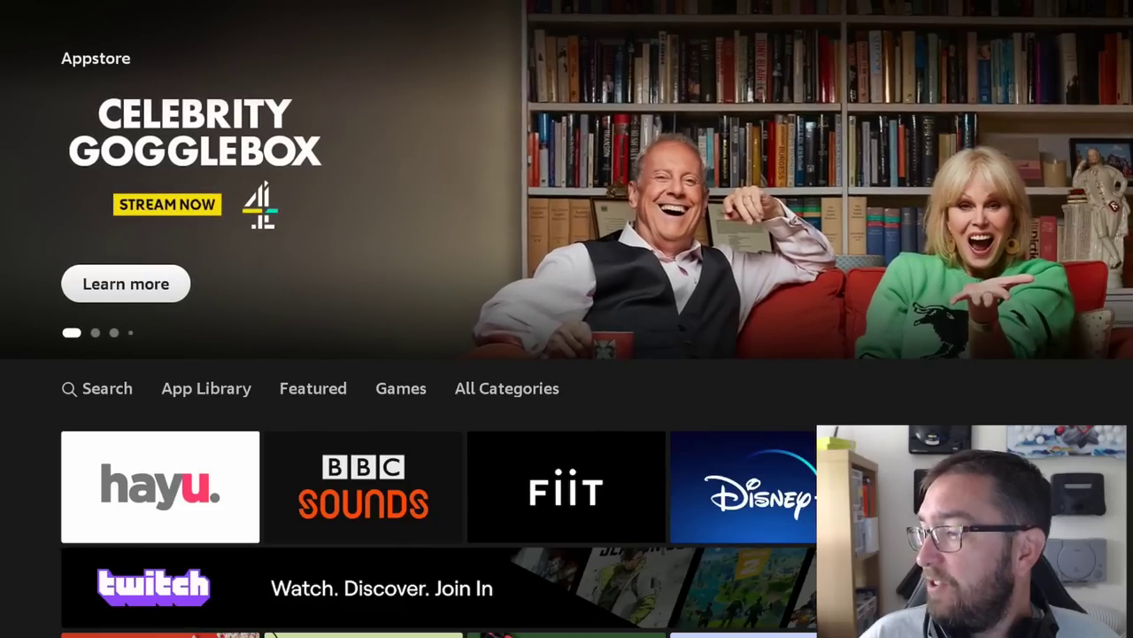
{"action": "key", "text": "Down"}
{"action": "key", "text": "Right"}
{"action": "key", "text": "Right"}
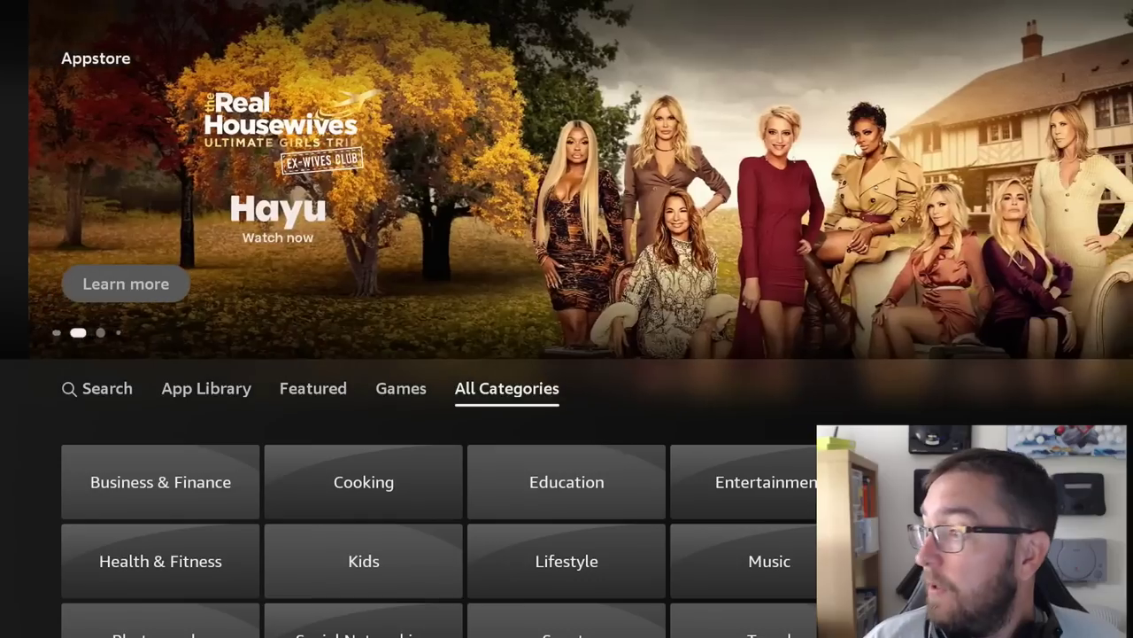
{"action": "key", "text": "Down"}
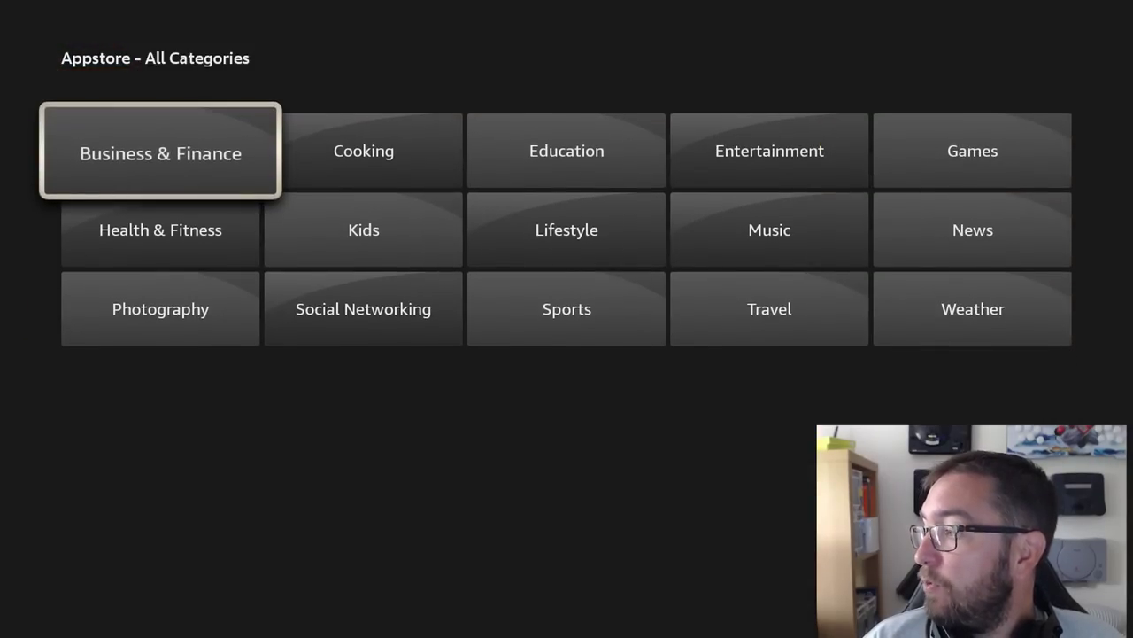
{"action": "key", "text": "Up"}
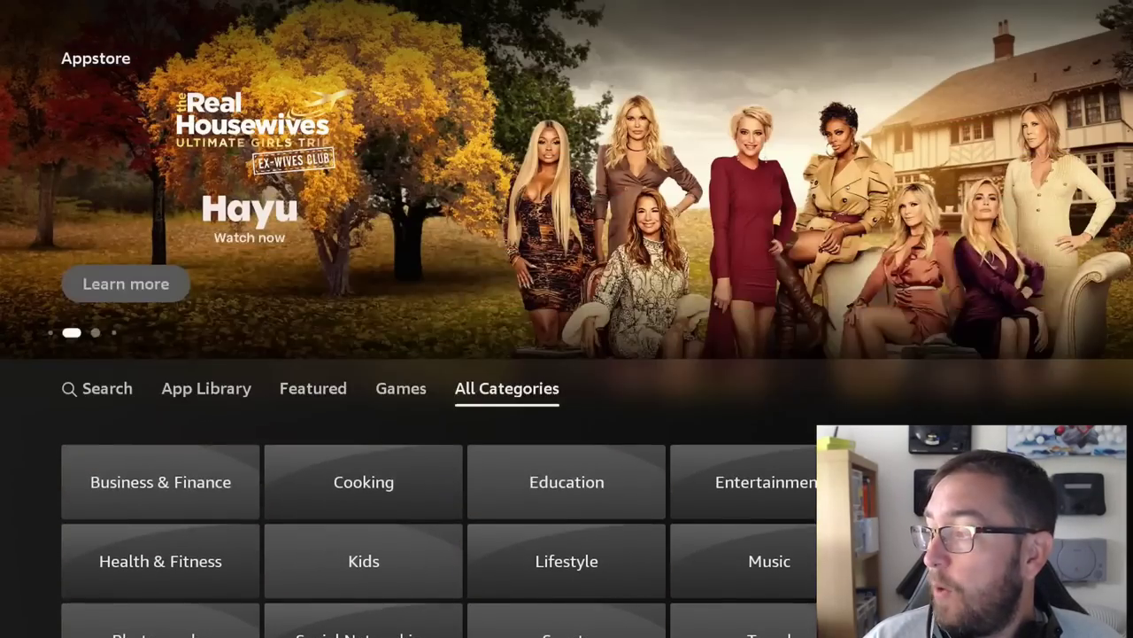
{"action": "key", "text": "Up"}
- Close the Appstore and move to the Home page
{"action": "key", "text": "Escape"}
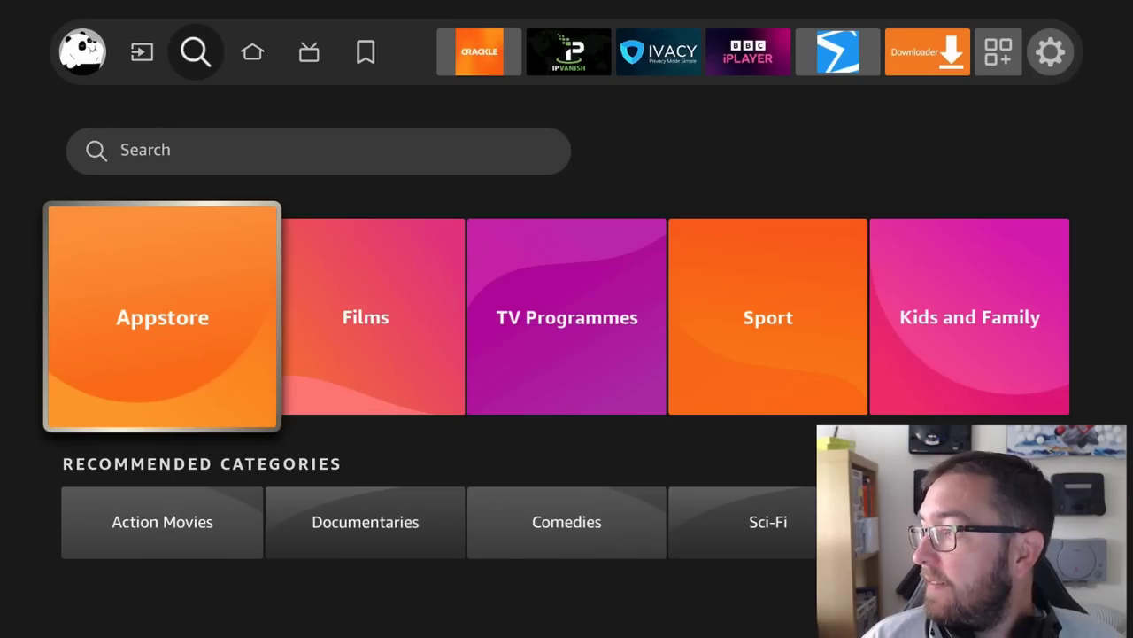
{"action": "key", "text": "Up"}
{"action": "key", "text": "Up"}
{"action": "key", "text": "Right"}
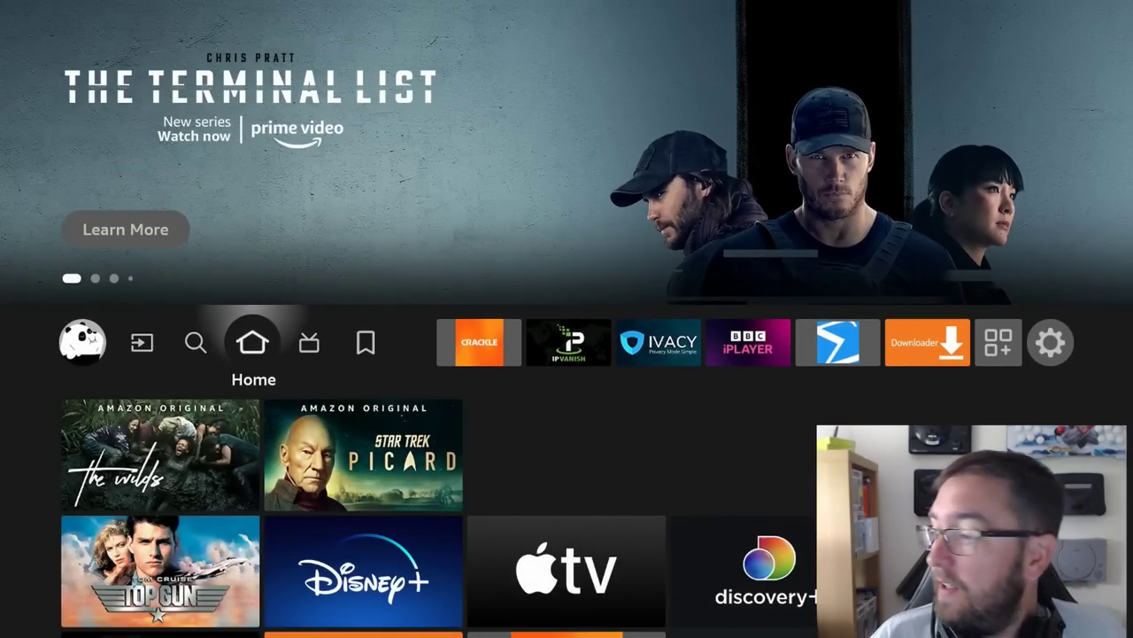
- Scroll the Home rows from Recently Used Apps to the Prime movie deals, then back to the top
{"action": "key", "text": "Down"}
{"action": "key", "text": "Down"}
{"action": "key", "text": "Down"}
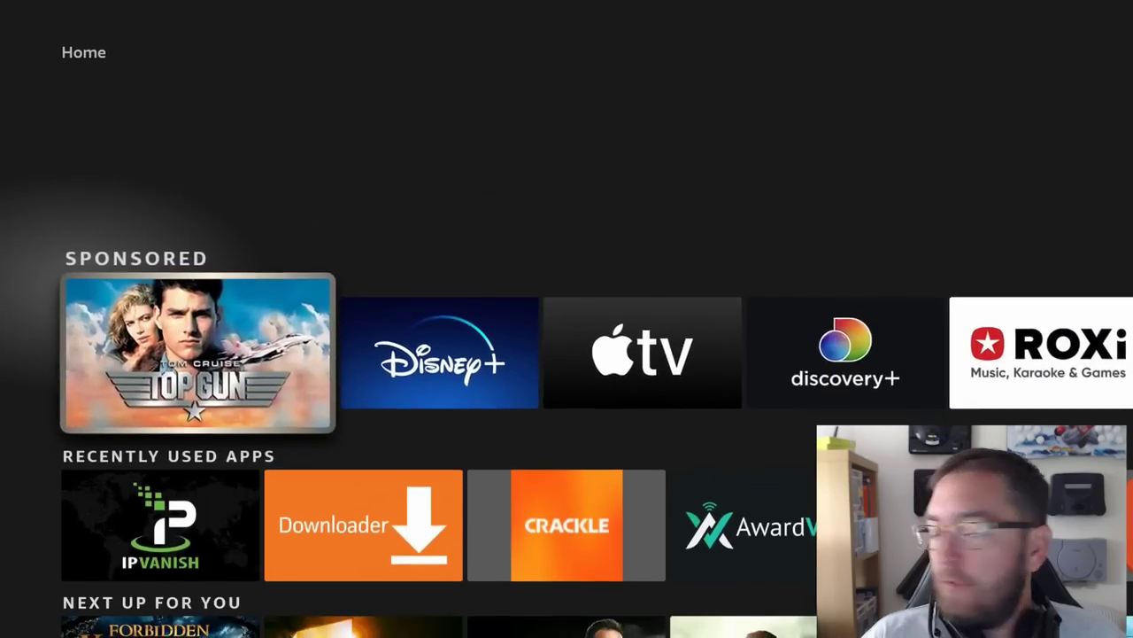
{"action": "key", "text": "Down"}
{"action": "key", "text": "Down"}
{"action": "key", "text": "Down"}
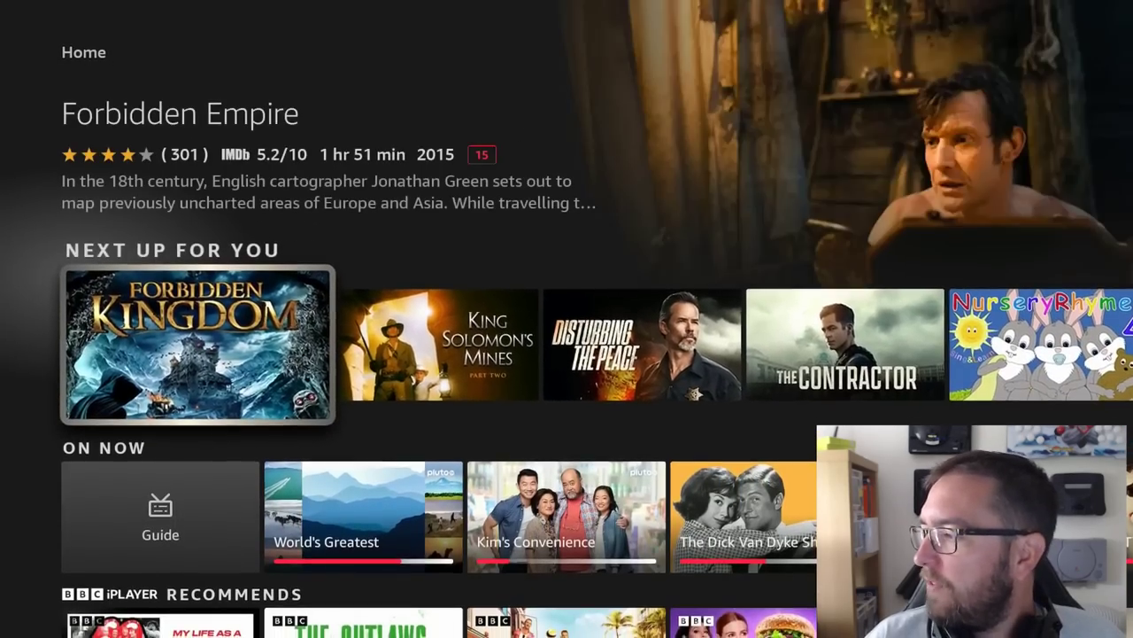
{"action": "key", "text": "Down"}
{"action": "key", "text": "Down"}
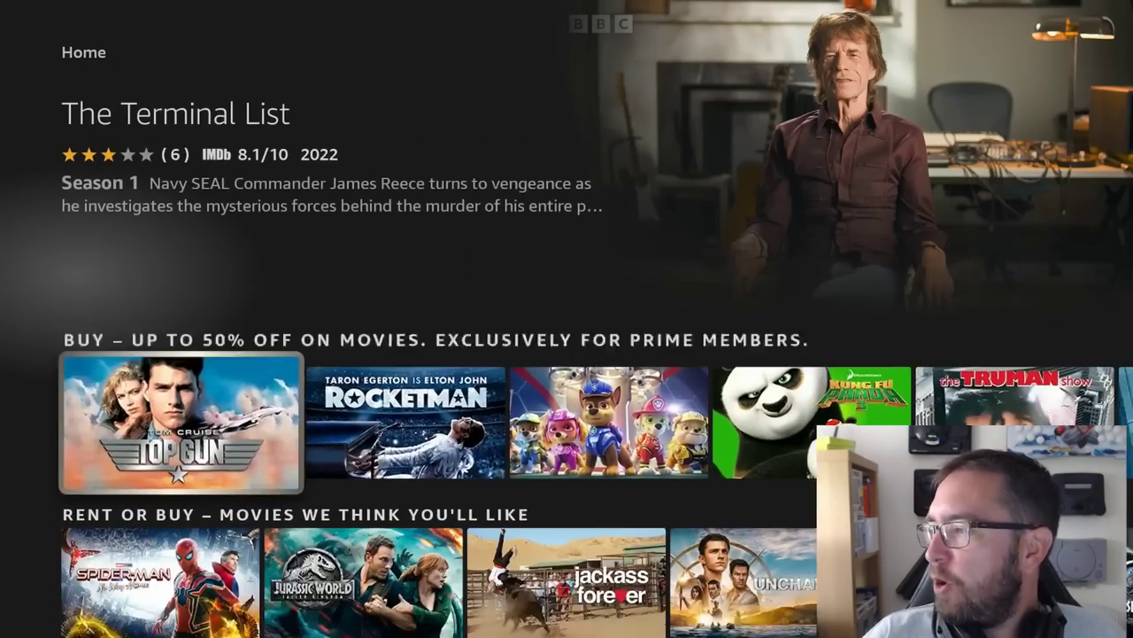
{"action": "key", "text": "Up"}
{"action": "key", "text": "Down"}
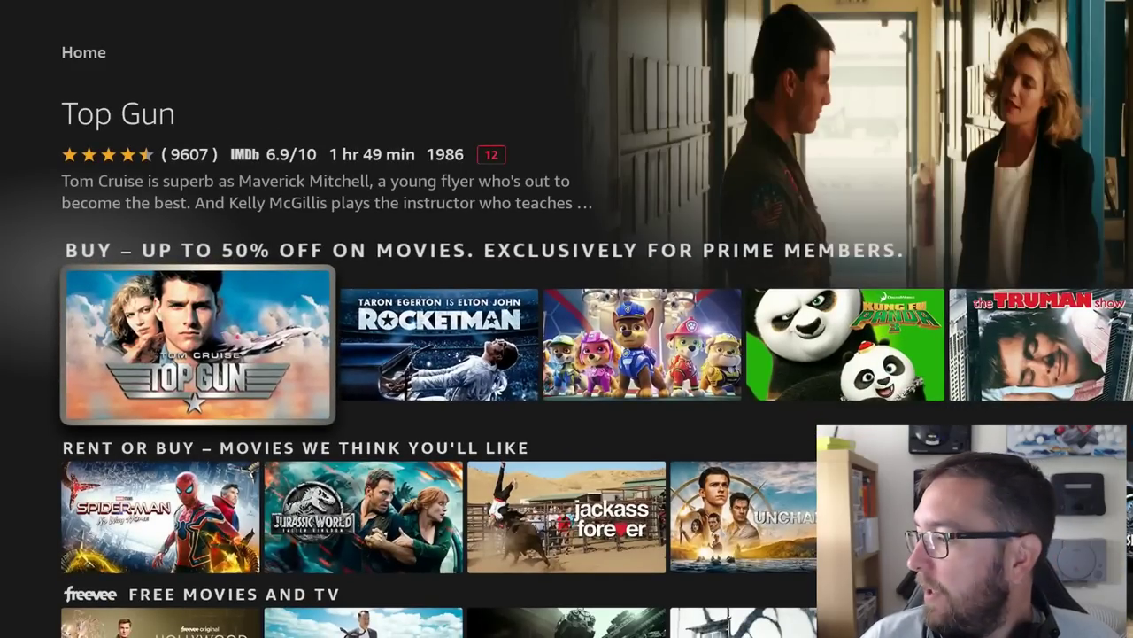
{"action": "key", "text": "Down"}
{"action": "key", "text": "Down"}
{"action": "key", "text": "Down"}
{"action": "key", "text": "Escape"}
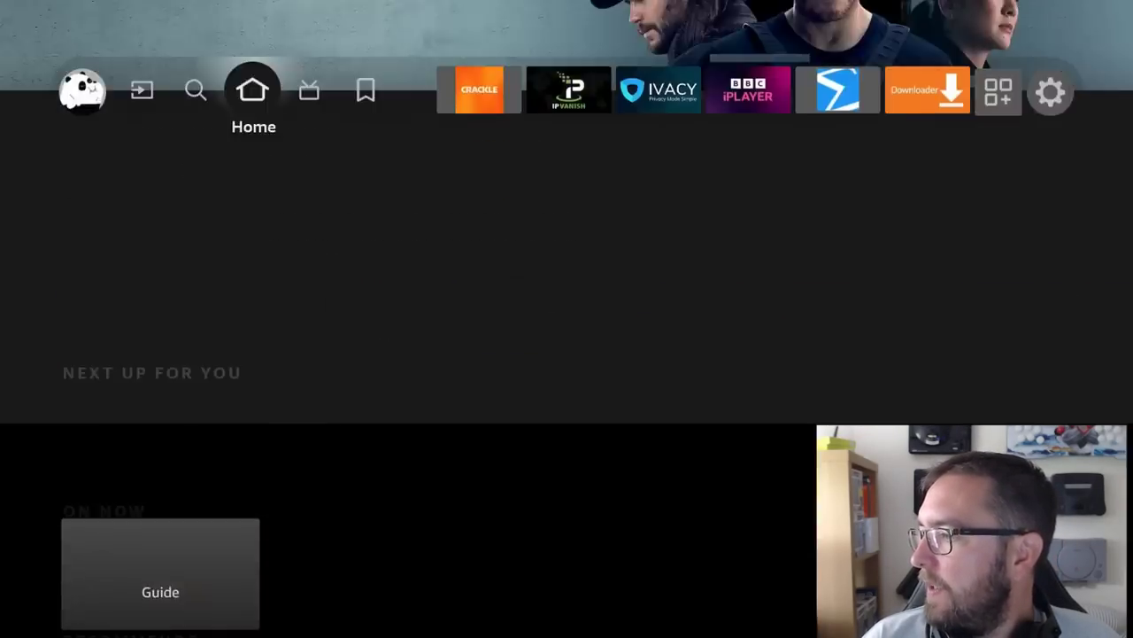
- Open the Live TV Guide listing All Channels from 6:30 PM
{"action": "key", "text": "Right"}
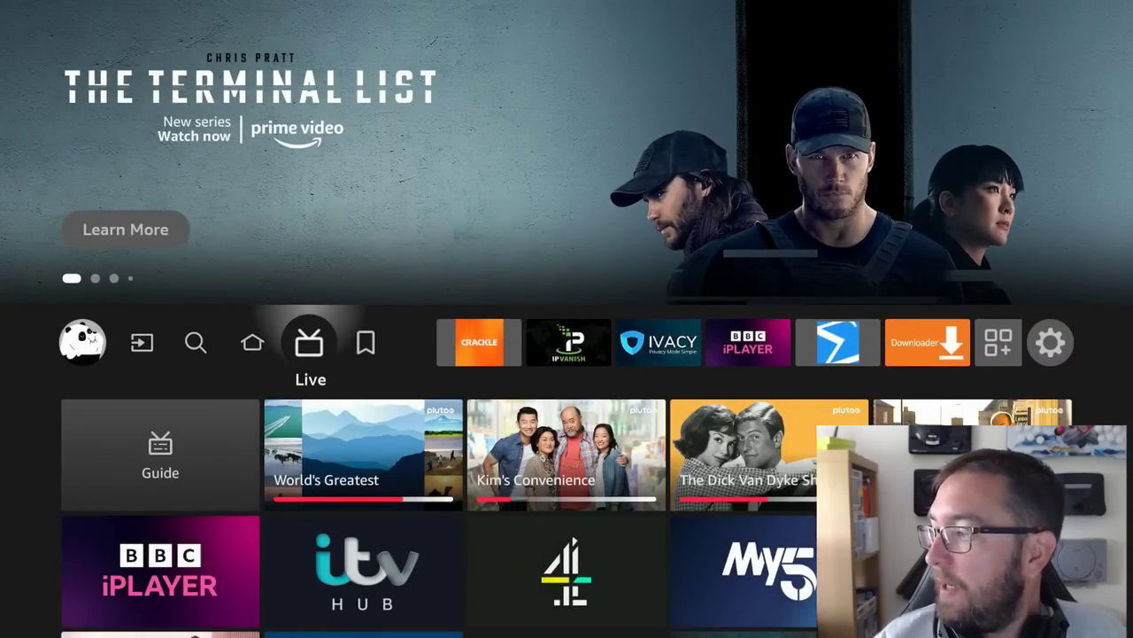
{"action": "key", "text": "Down"}
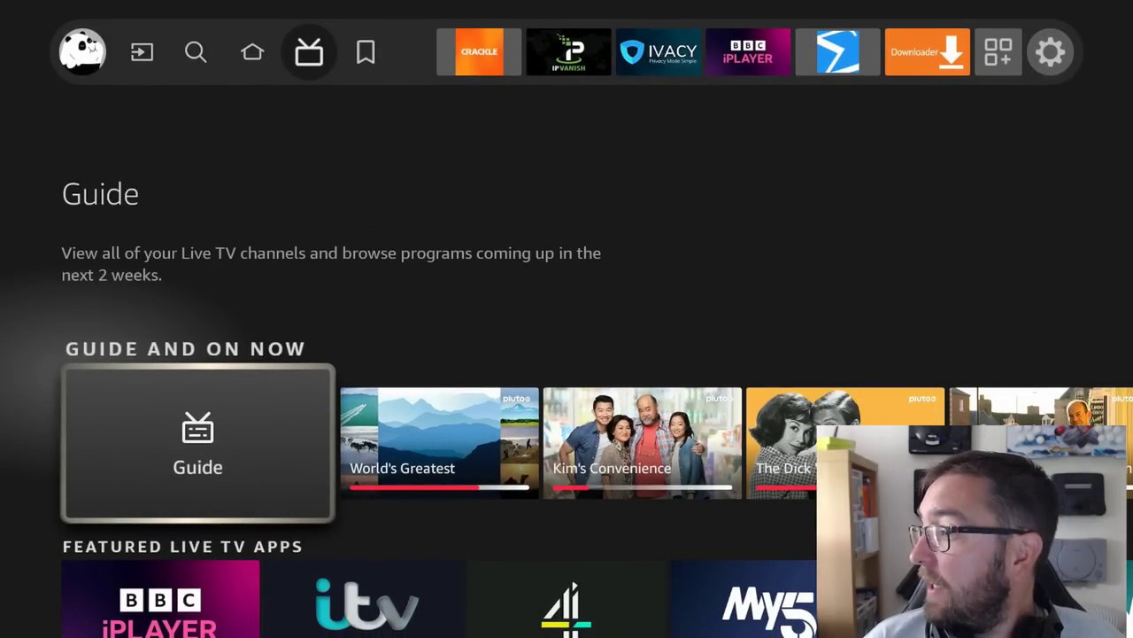
{"action": "key", "text": "Return"}
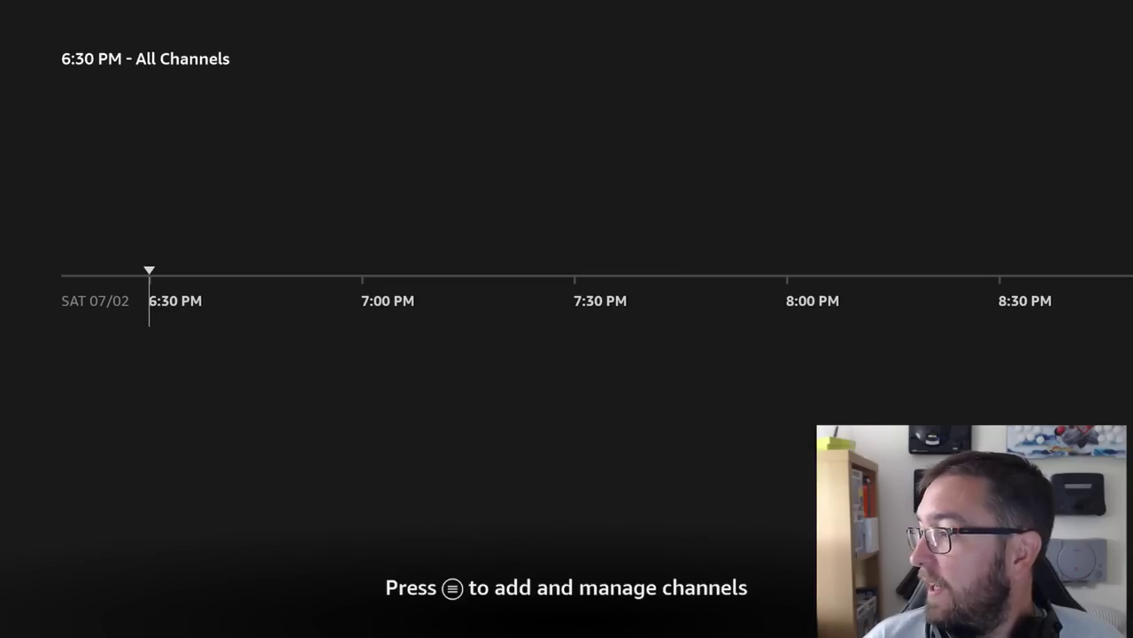
- Scroll the channel guide down to the Adventure channel, then close it back to the Live page
{"action": "key", "text": "Down"}
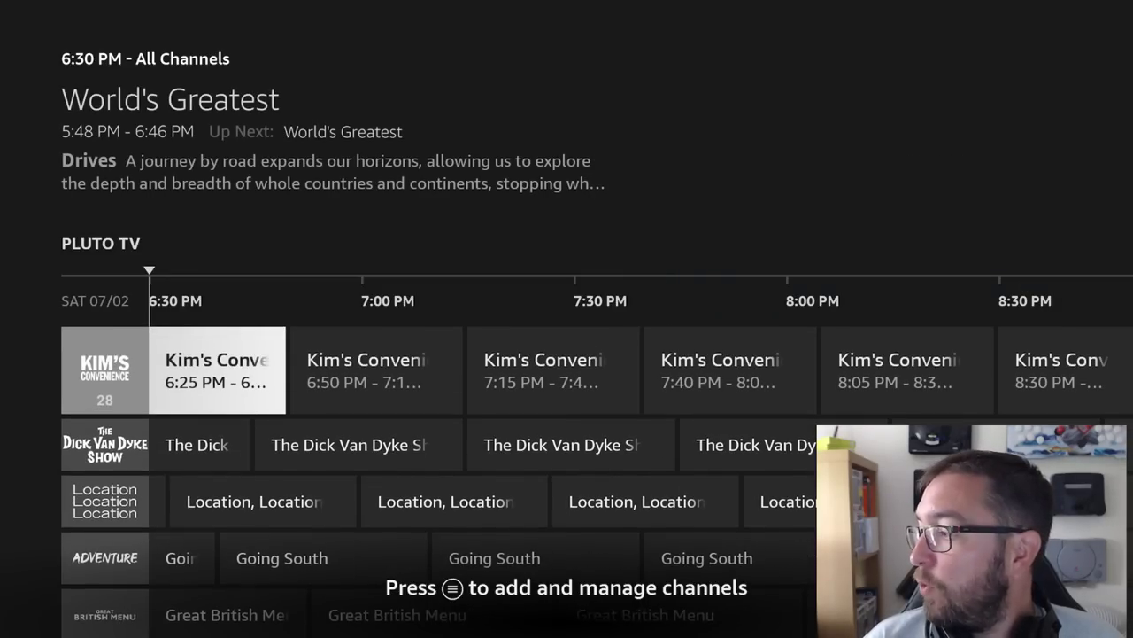
{"action": "key", "text": "Down"}
{"action": "key", "text": "Down"}
{"action": "key", "text": "Down"}
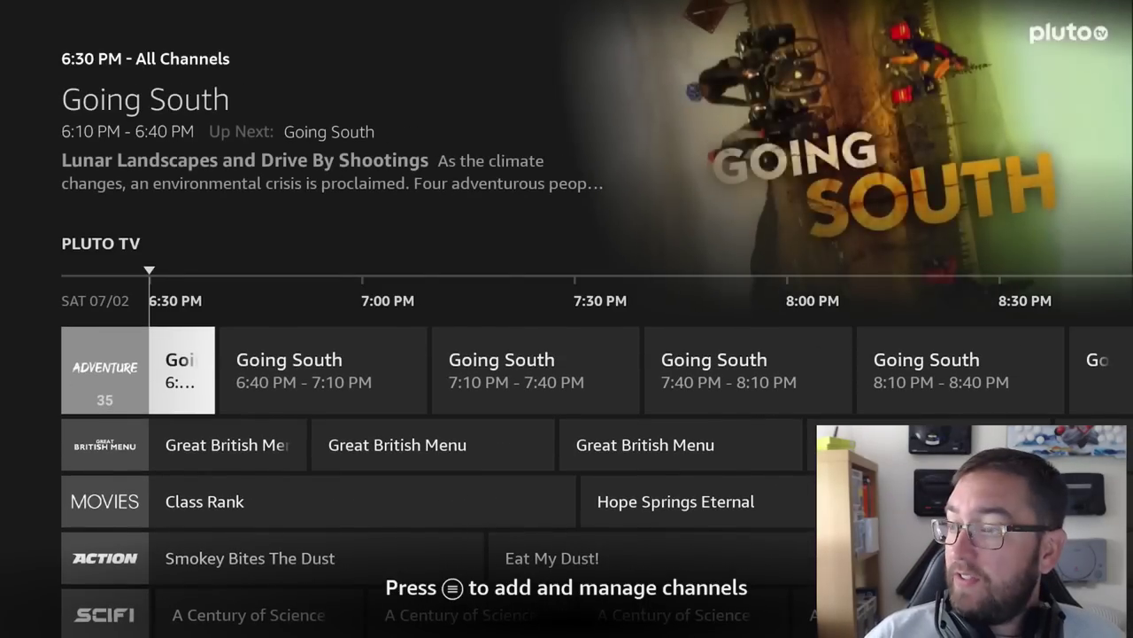
{"action": "key", "text": "Escape"}
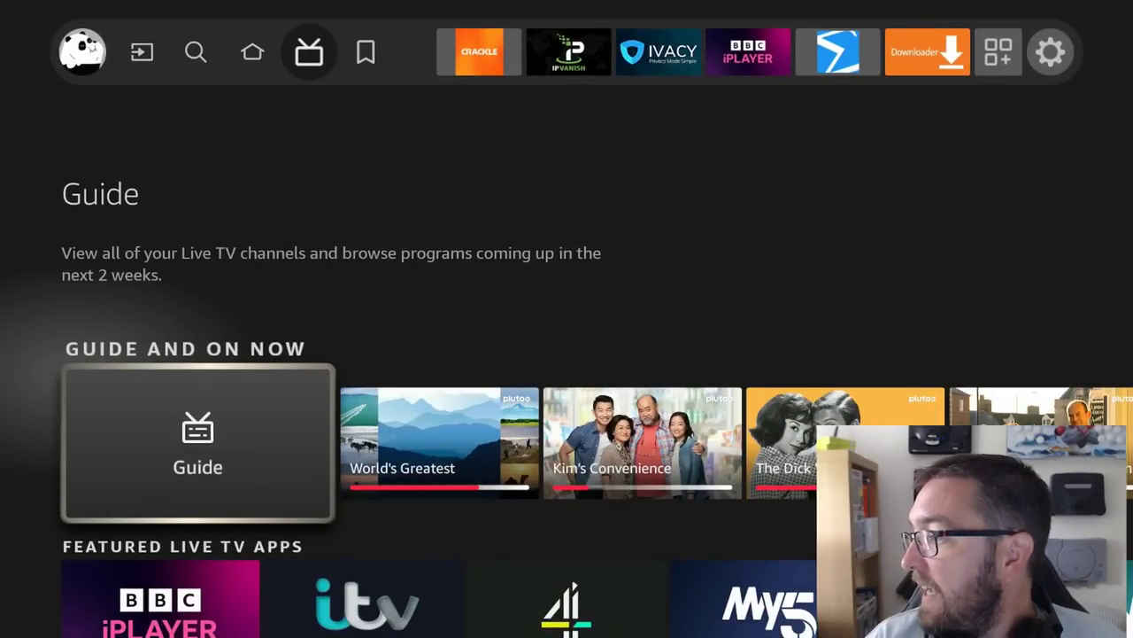
- Browse along the featured live TV apps and the Freevee shows row
{"action": "key", "text": "Down"}
{"action": "key", "text": "Right"}
{"action": "key", "text": "Right"}
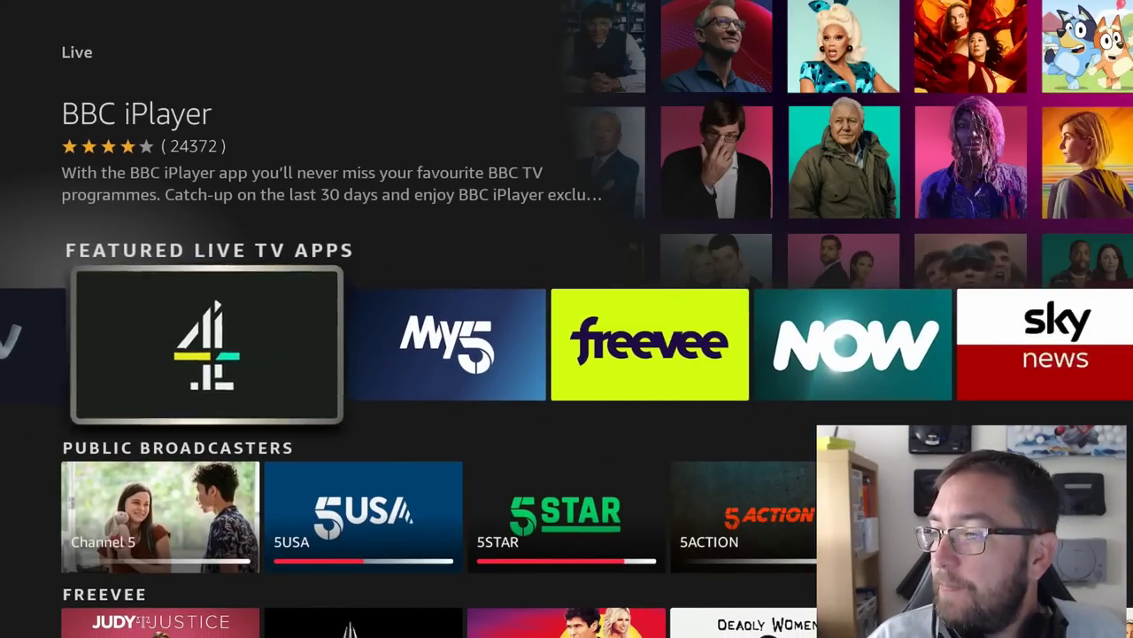
{"action": "key", "text": "Right"}
{"action": "key", "text": "Right"}
{"action": "key", "text": "Right"}
{"action": "key", "text": "Right"}
{"action": "key", "text": "Right"}
{"action": "key", "text": "Right"}
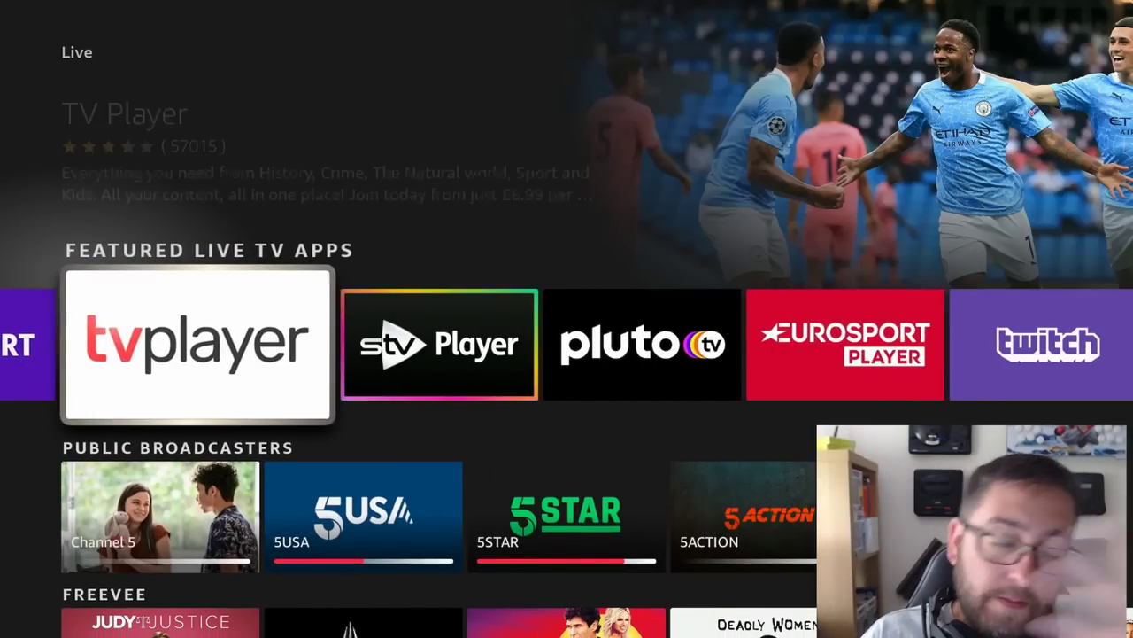
{"action": "key", "text": "Right"}
{"action": "key", "text": "Right"}
{"action": "key", "text": "Right"}
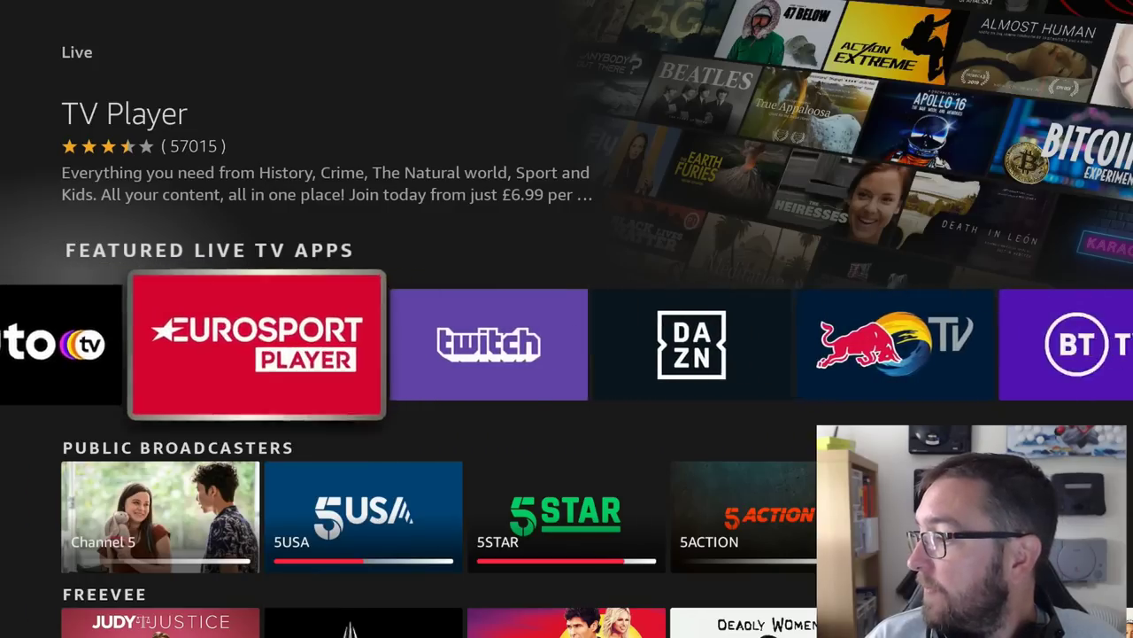
{"action": "key", "text": "Right"}
{"action": "key", "text": "Down"}
{"action": "key", "text": "Down"}
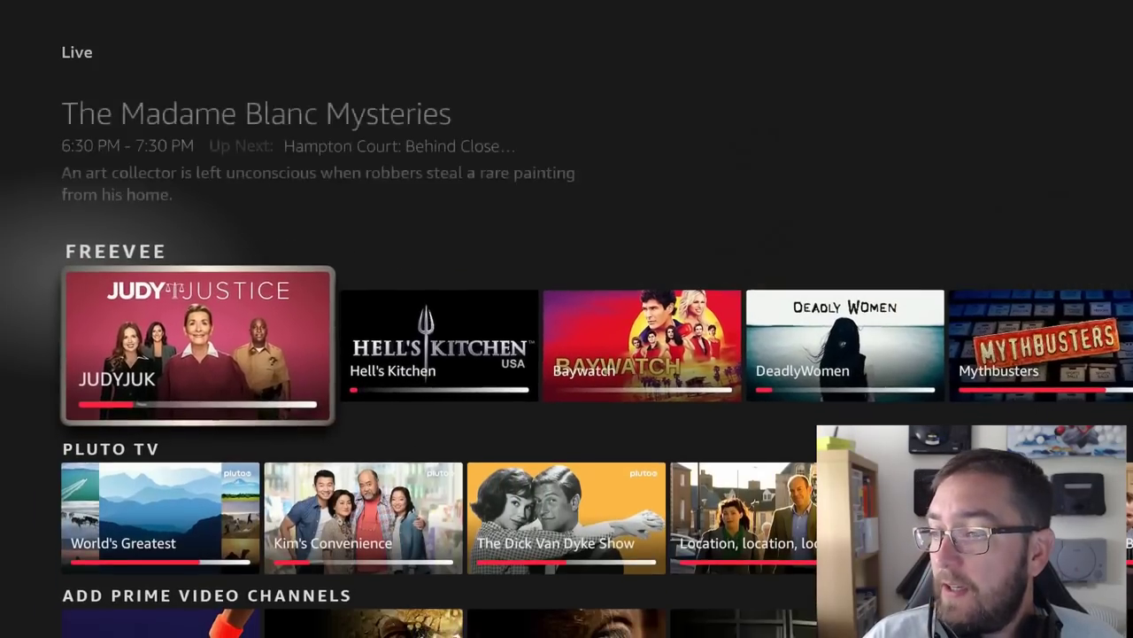
{"action": "key", "text": "Right"}
{"action": "key", "text": "Right"}
{"action": "key", "text": "Right"}
{"action": "key", "text": "Right"}
{"action": "key", "text": "Right"}
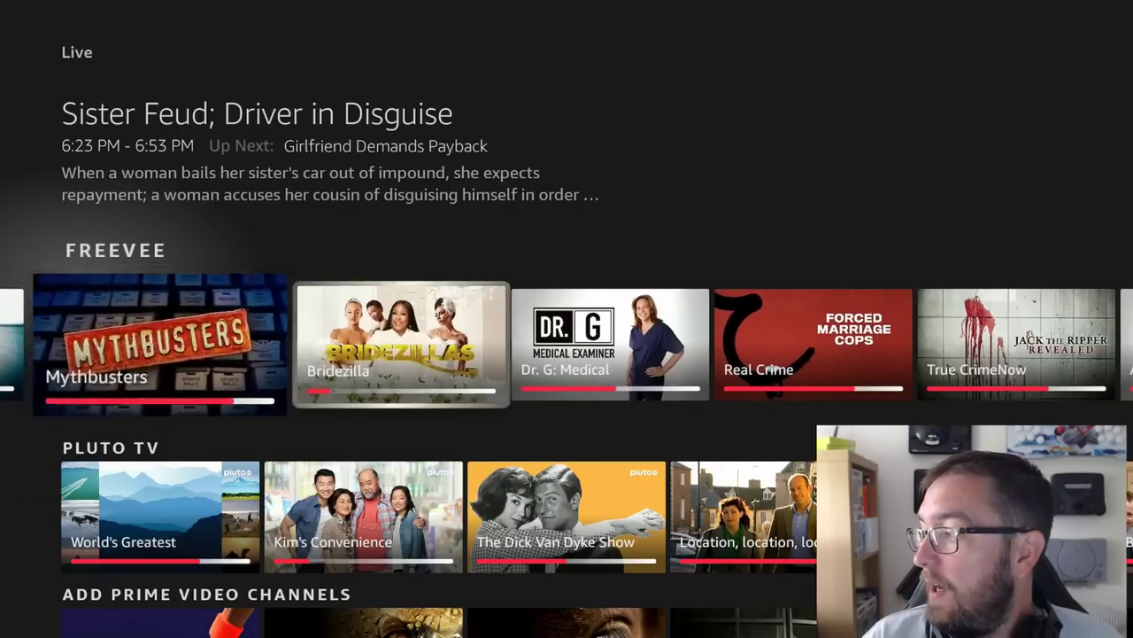
- Move down past Pluto TV and Prime Video channels to the guide options, then back up to Live
{"action": "key", "text": "Down"}
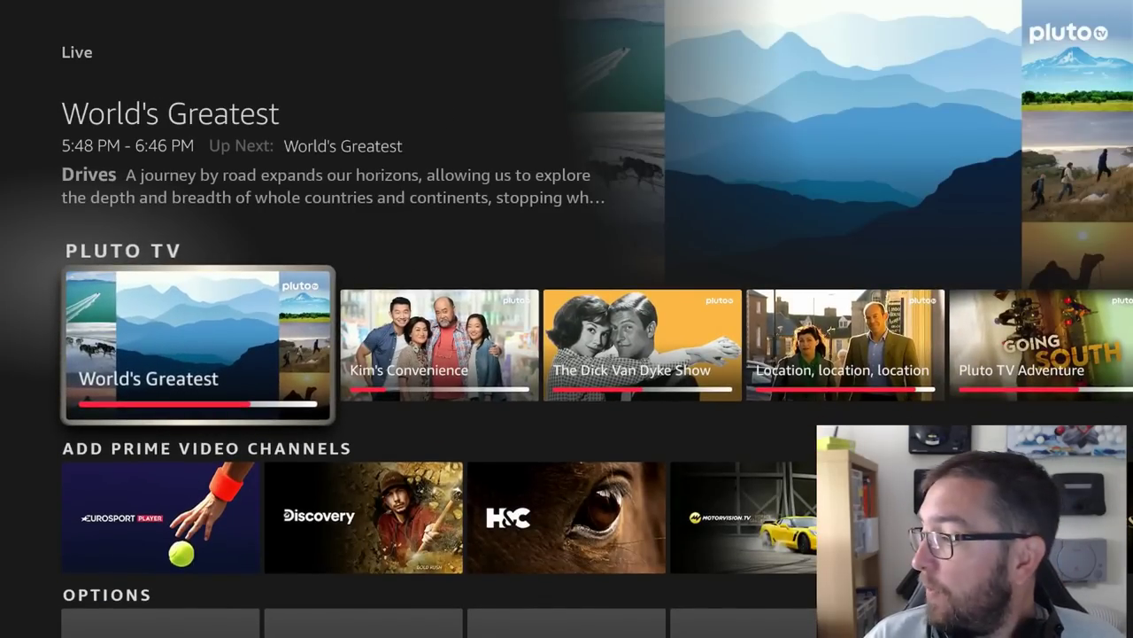
{"action": "key", "text": "Down"}
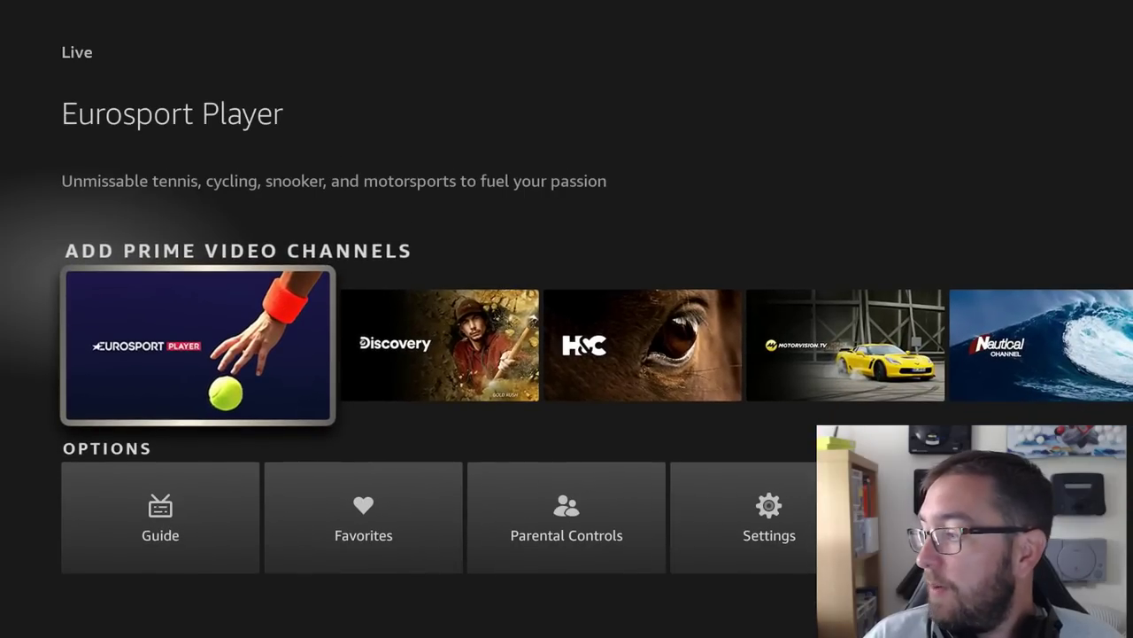
{"action": "key", "text": "Down"}
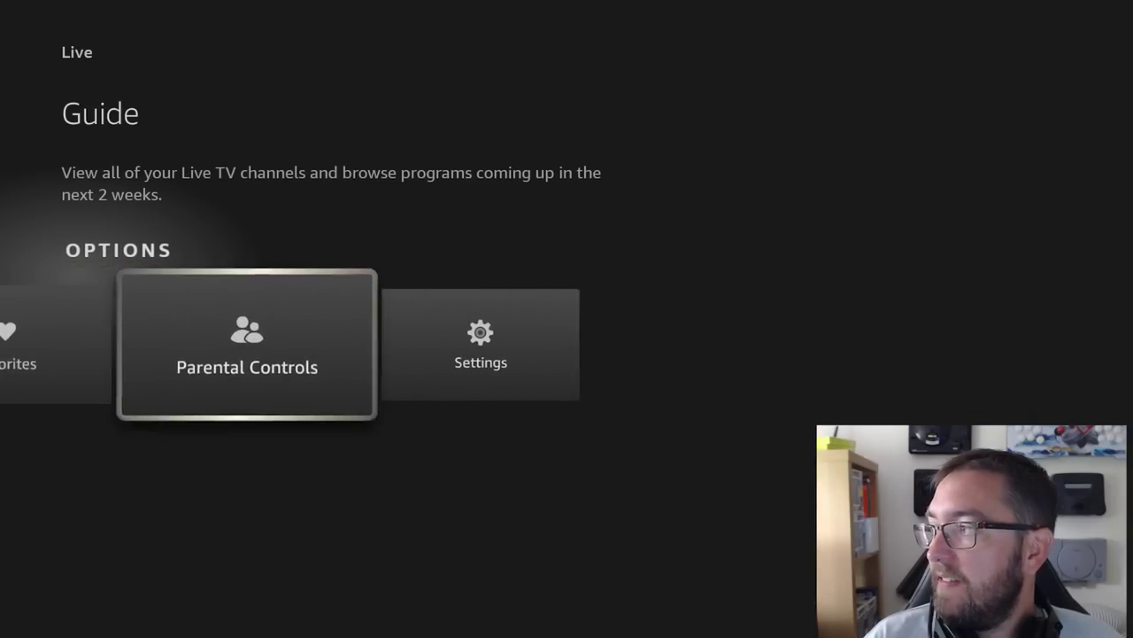
{"action": "key", "text": "Left"}
{"action": "key", "text": "Left"}
{"action": "key", "text": "Down"}
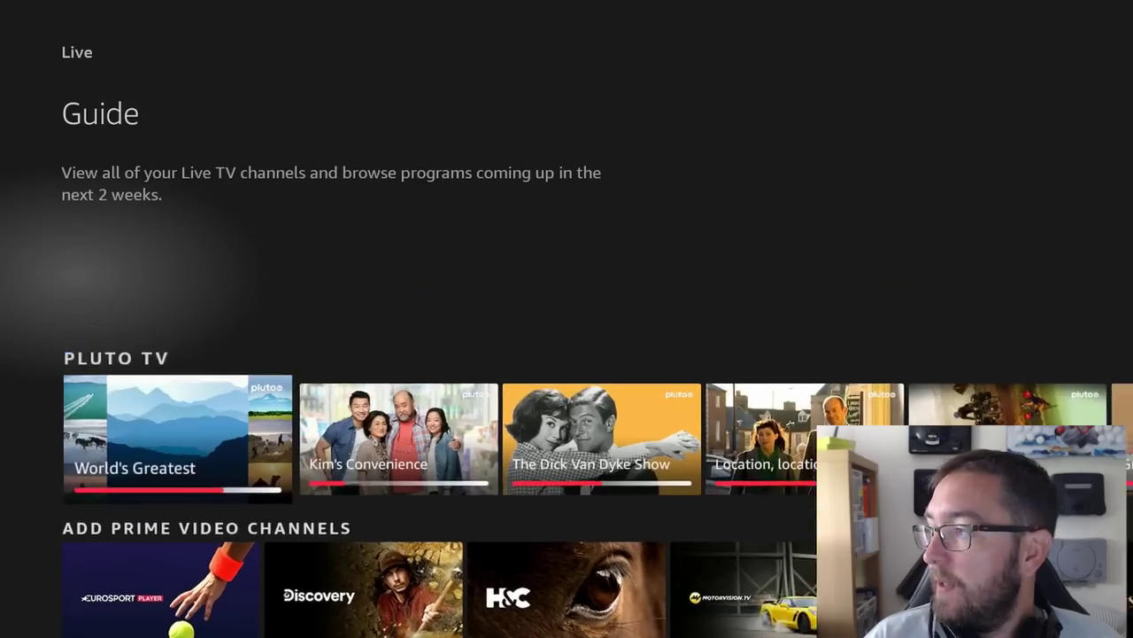
{"action": "key", "text": "Up"}
{"action": "key", "text": "Up"}
{"action": "key", "text": "Up"}
{"action": "key", "text": "Right"}
{"action": "key", "text": "Up"}
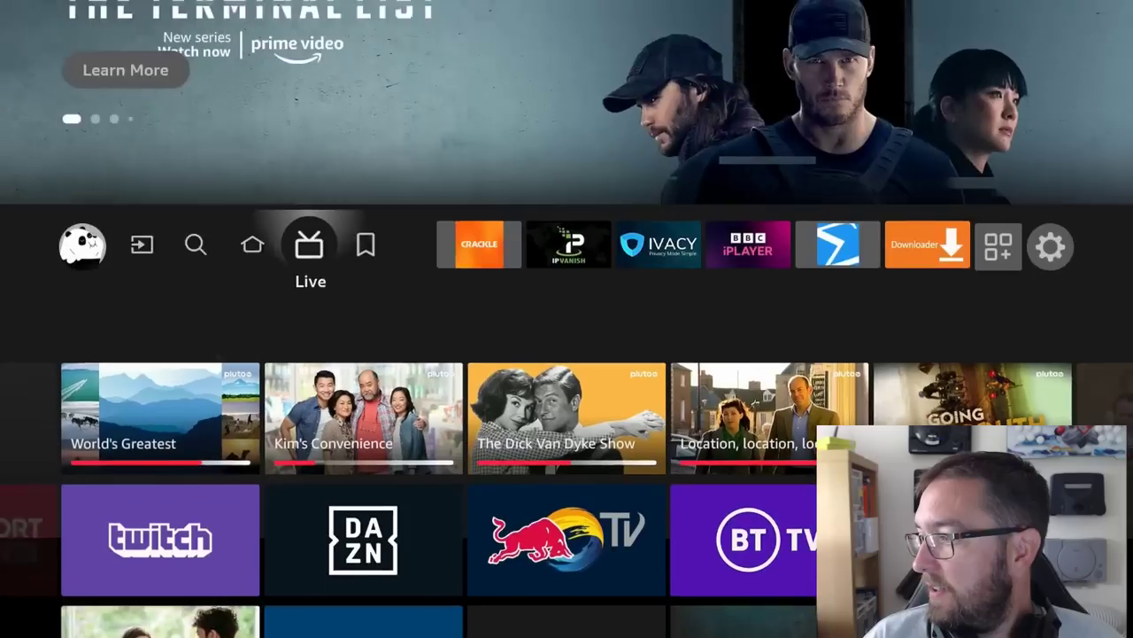
- In My Stuff, select the Cruel Summer tile and remove it from the watchlist
{"action": "key", "text": "Right"}
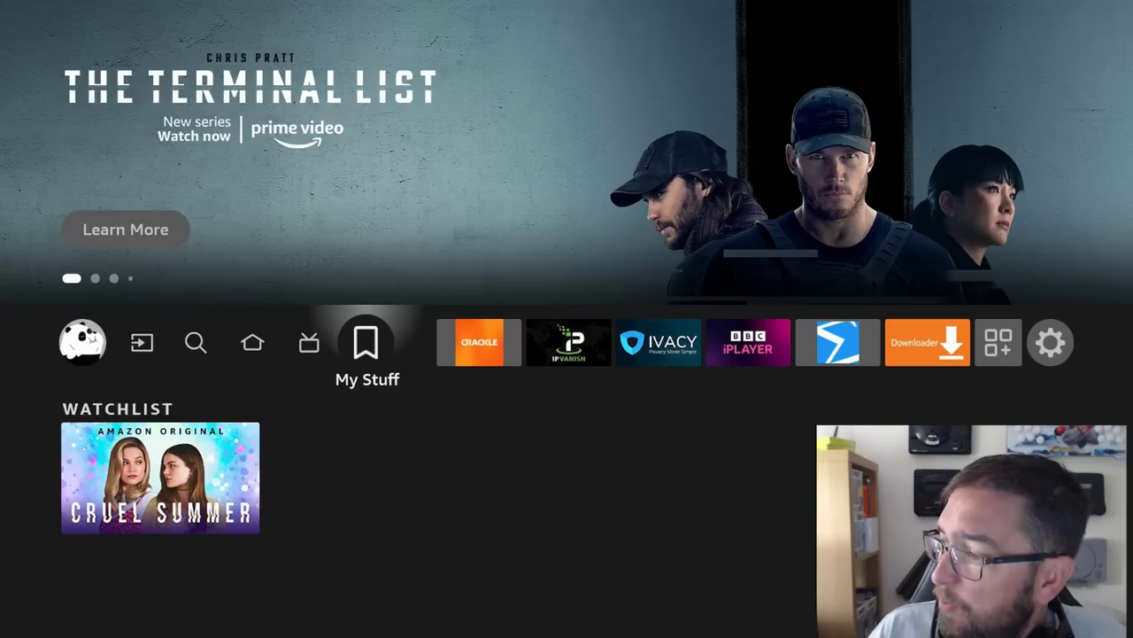
{"action": "key", "text": "Down"}
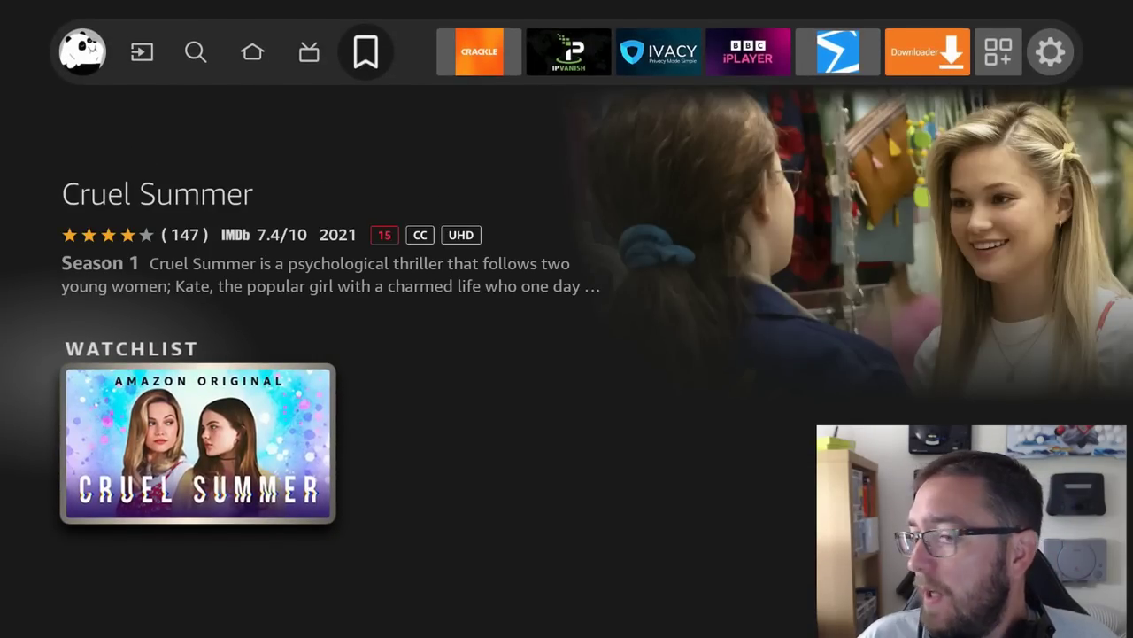
{"action": "key", "text": "Return"}
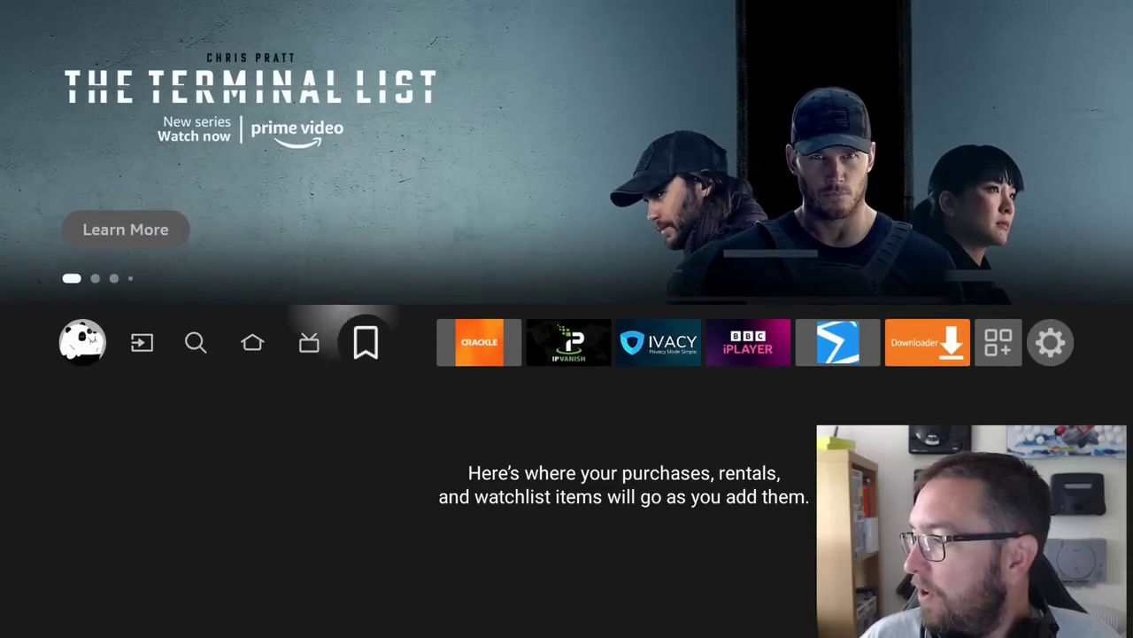
- Add Star Trek: Picard from Recently Watched to the watchlist via its options menu
{"action": "key", "text": "Left"}
{"action": "key", "text": "Left"}
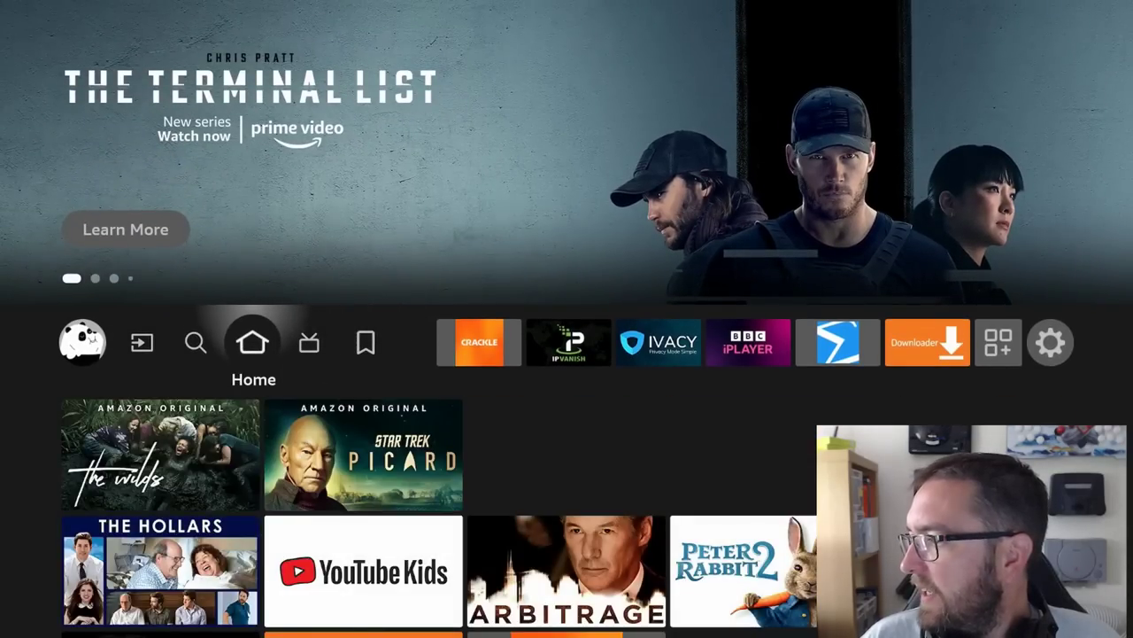
{"action": "key", "text": "Down"}
{"action": "key", "text": "Right"}
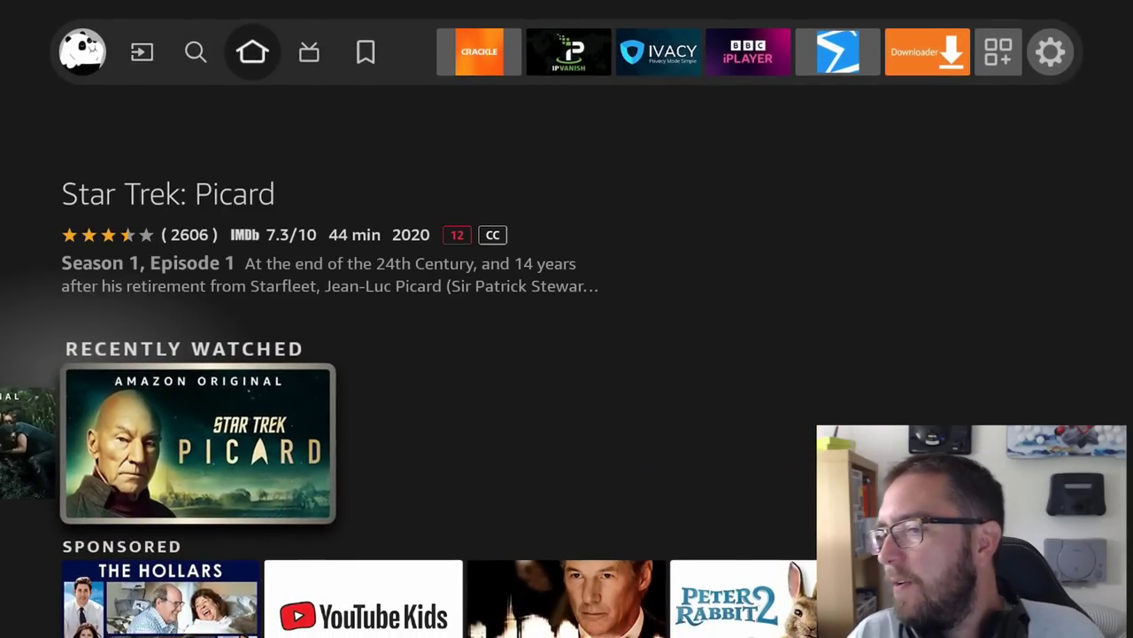
{"action": "key", "text": "Return"}
{"action": "key", "text": "Escape"}
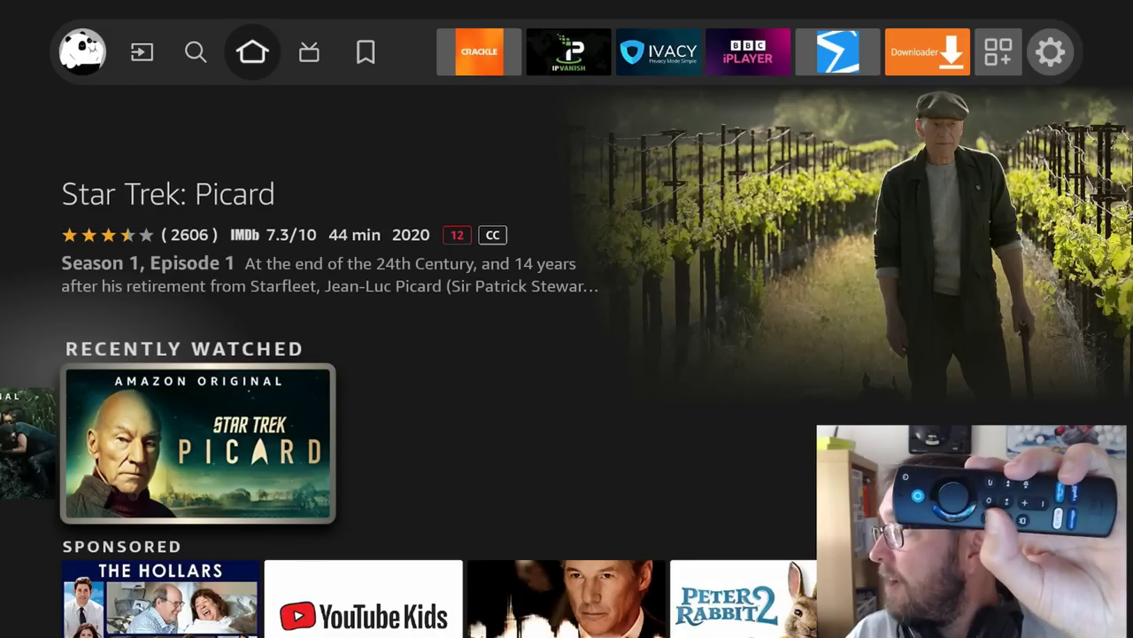
{"action": "key", "text": "Return"}
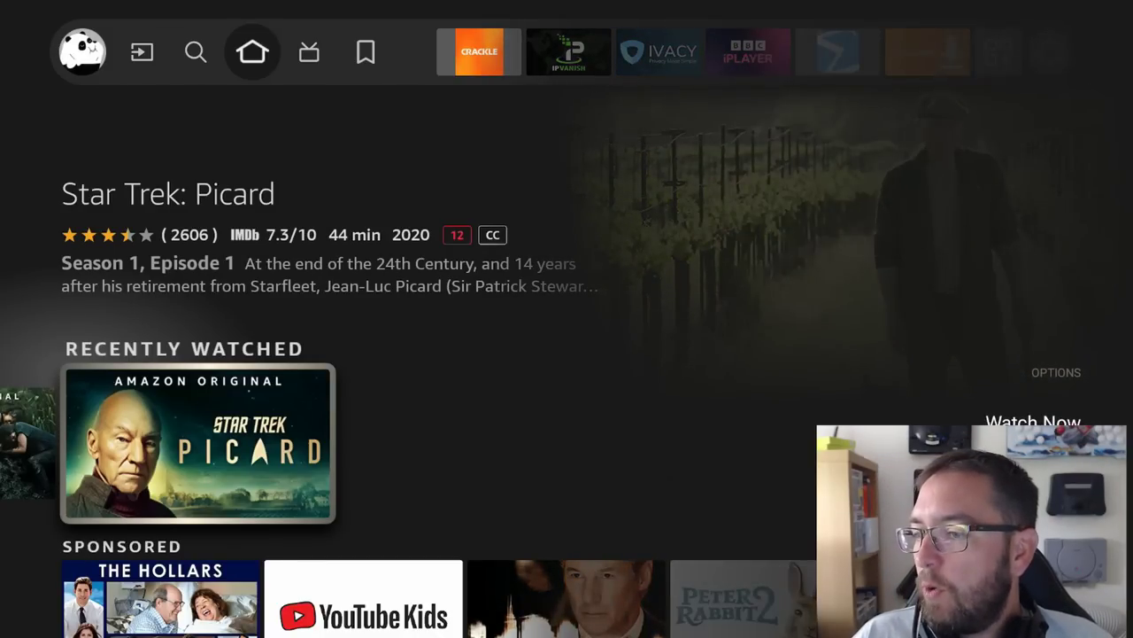
{"action": "key", "text": "Escape"}
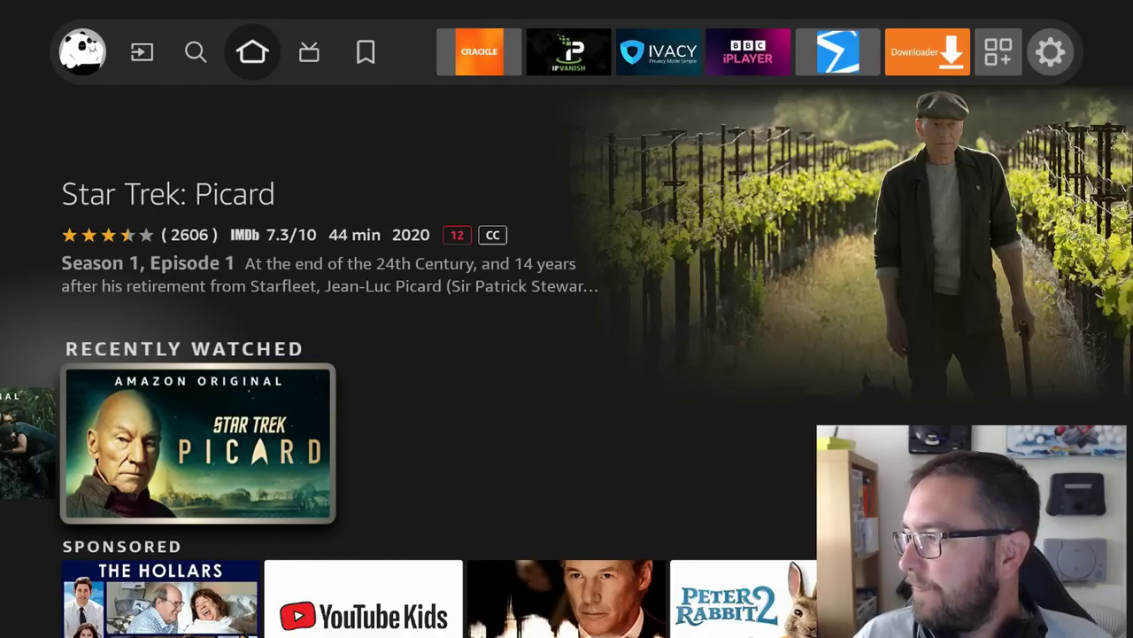
- Check the Picard entry in the My Stuff watchlist, then move back along the tabs
{"action": "key", "text": "Up"}
{"action": "key", "text": "Right"}
{"action": "key", "text": "Right"}
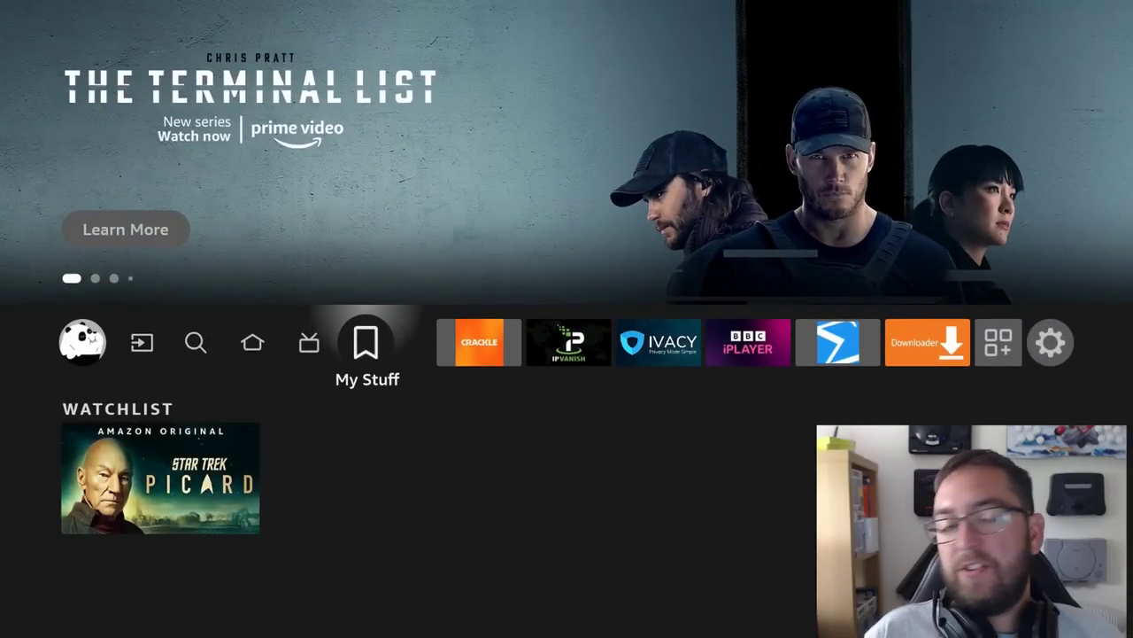
{"action": "key", "text": "Down"}
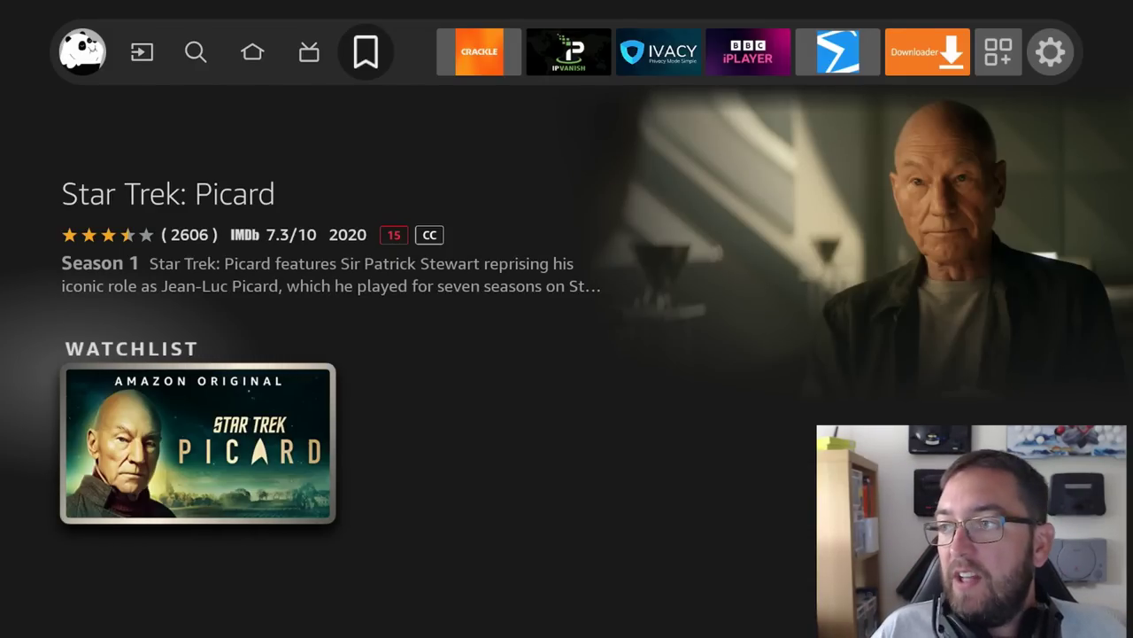
{"action": "key", "text": "Up"}
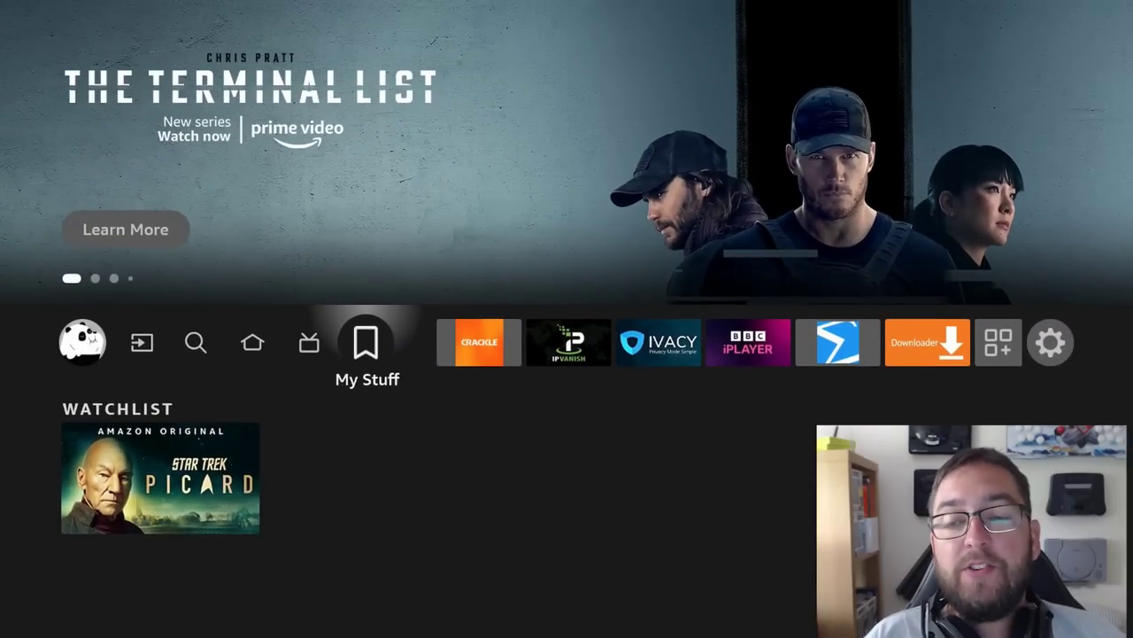
{"action": "key", "text": "Left"}
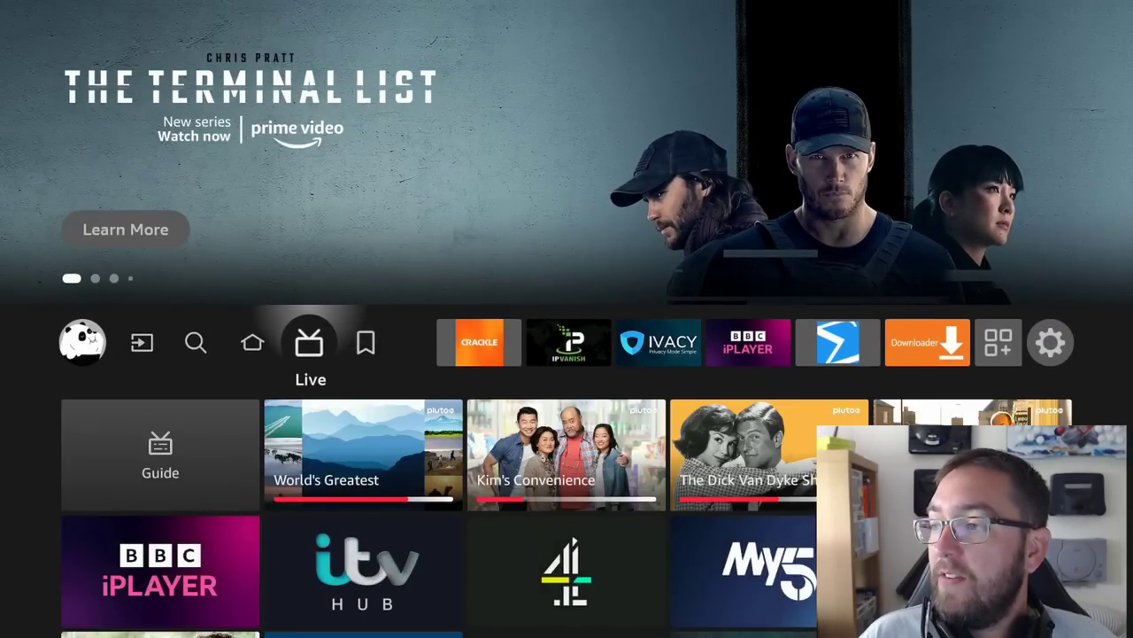
{"action": "key", "text": "Up"}
- Switch to the IPVanish Summer Sale tab with Ctrl+Tab
{"action": "key", "text": "Down"}
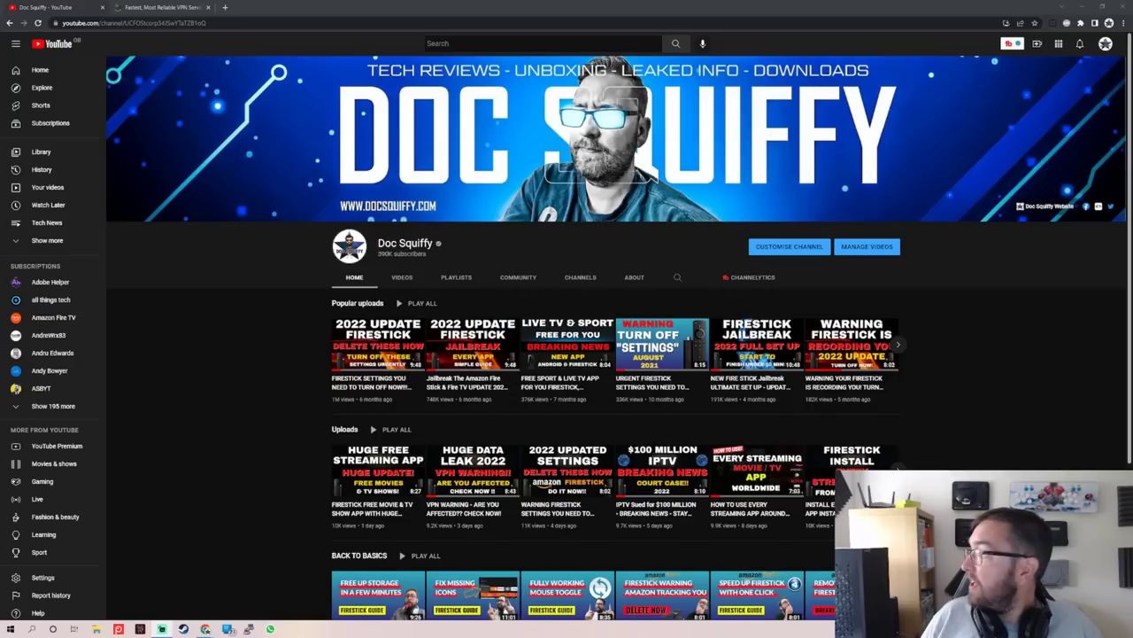
{"action": "key", "text": "ctrl+Tab"}
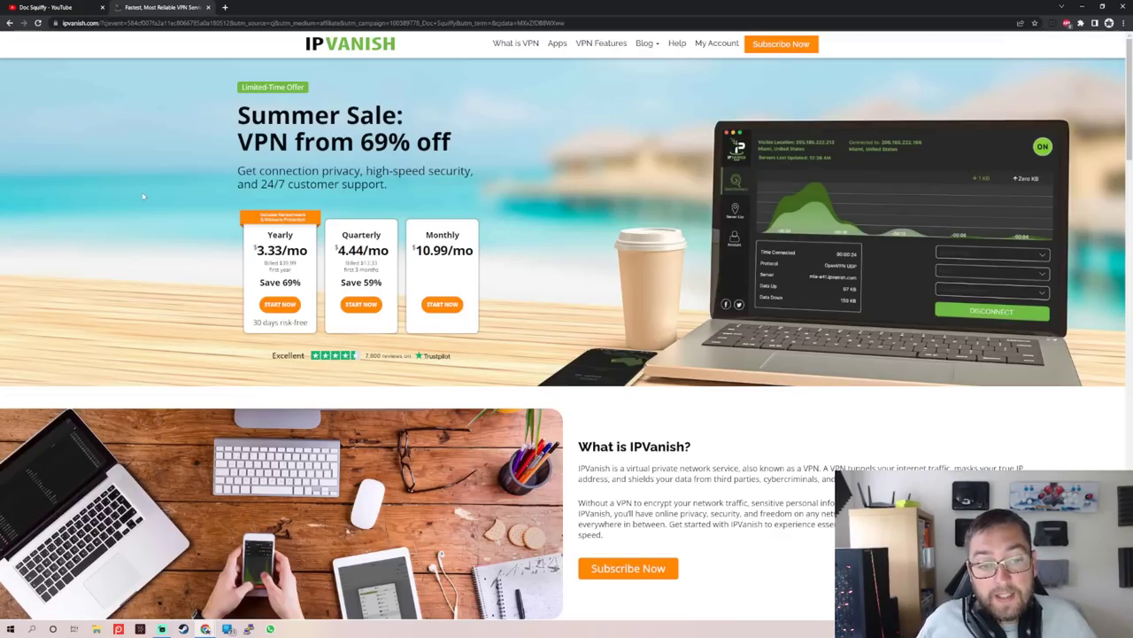
- Scroll down the IPVanish page through the WireGuard, online safety and privacy sections
{"action": "scroll", "coordinate": [142, 197], "scroll_direction": "down", "scroll_amount": 3}
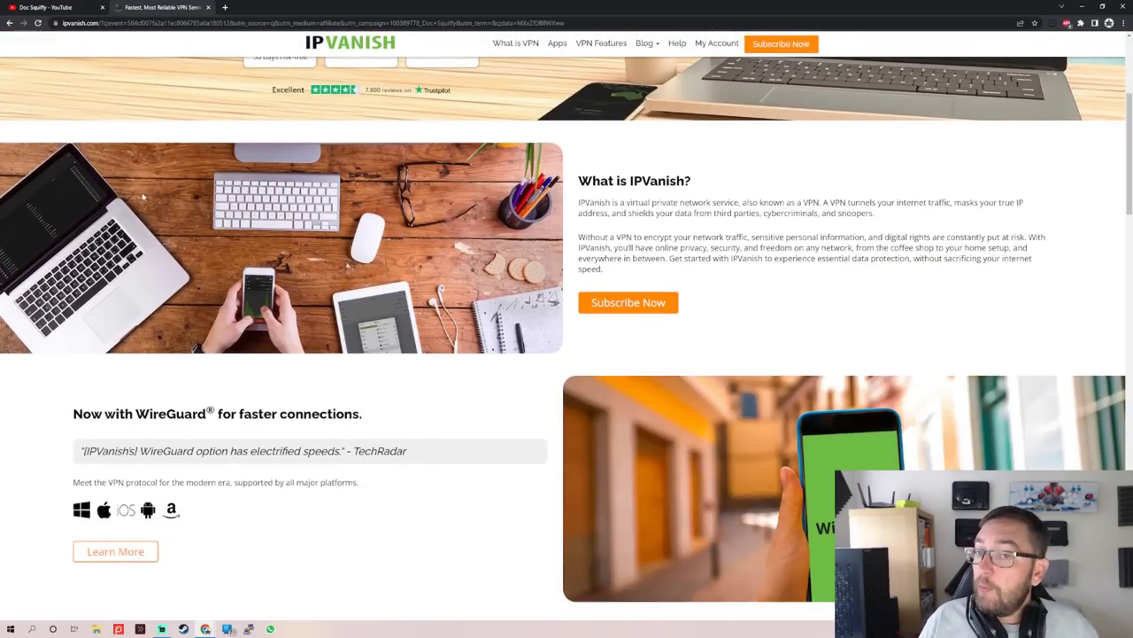
{"action": "scroll", "coordinate": [142, 197], "scroll_direction": "up", "scroll_amount": 1}
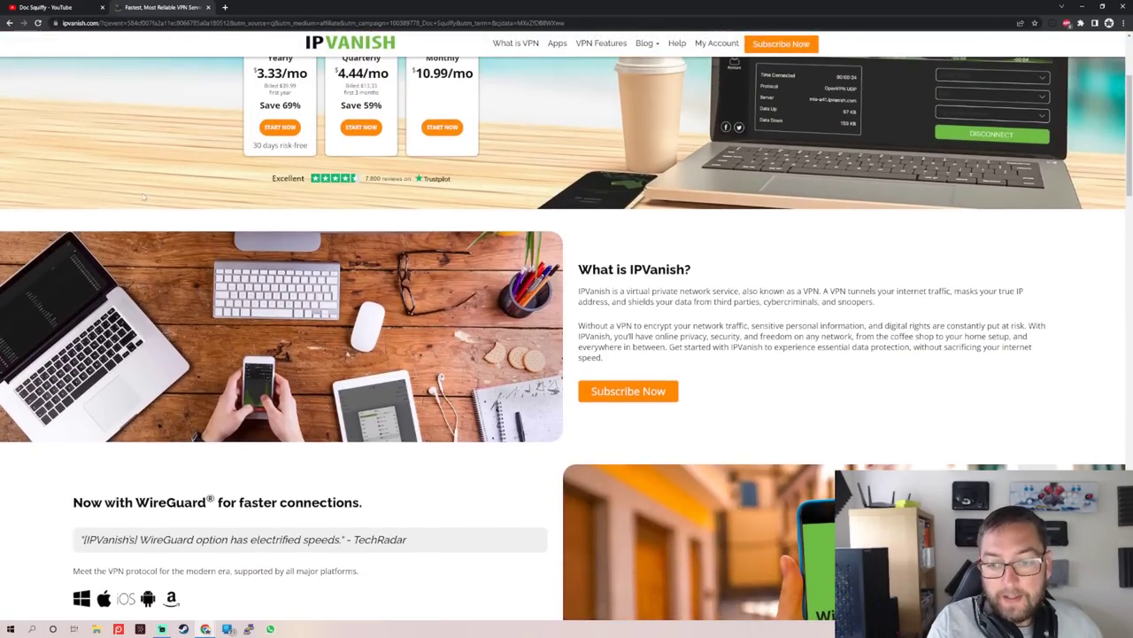
{"action": "scroll", "coordinate": [142, 197], "scroll_direction": "down", "scroll_amount": 3}
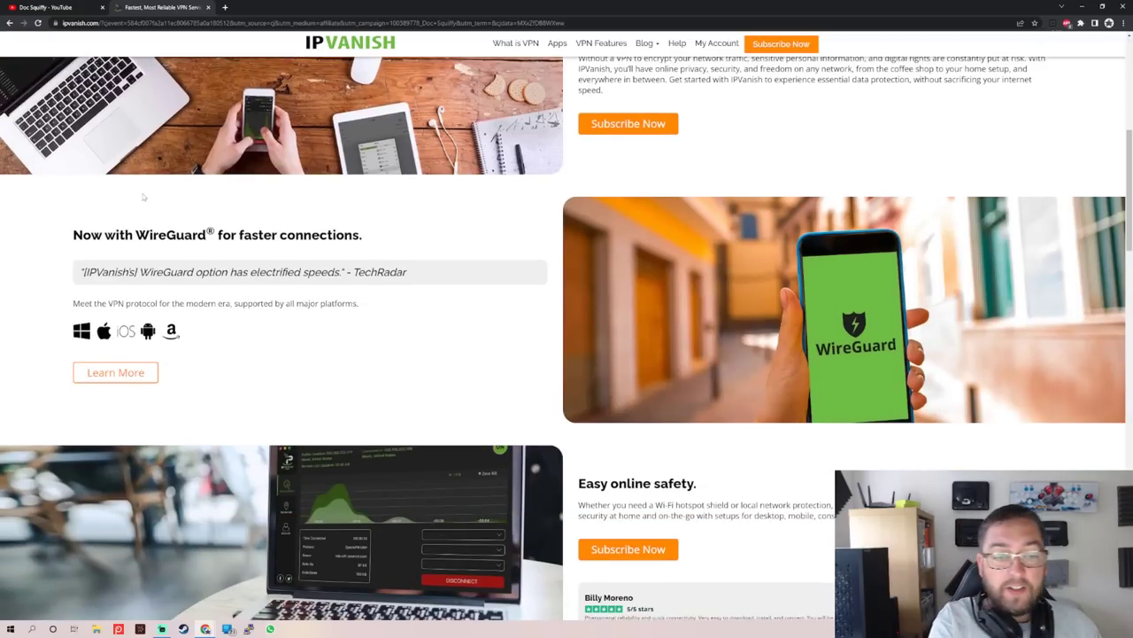
{"action": "scroll", "coordinate": [144, 196], "scroll_direction": "down", "scroll_amount": 2}
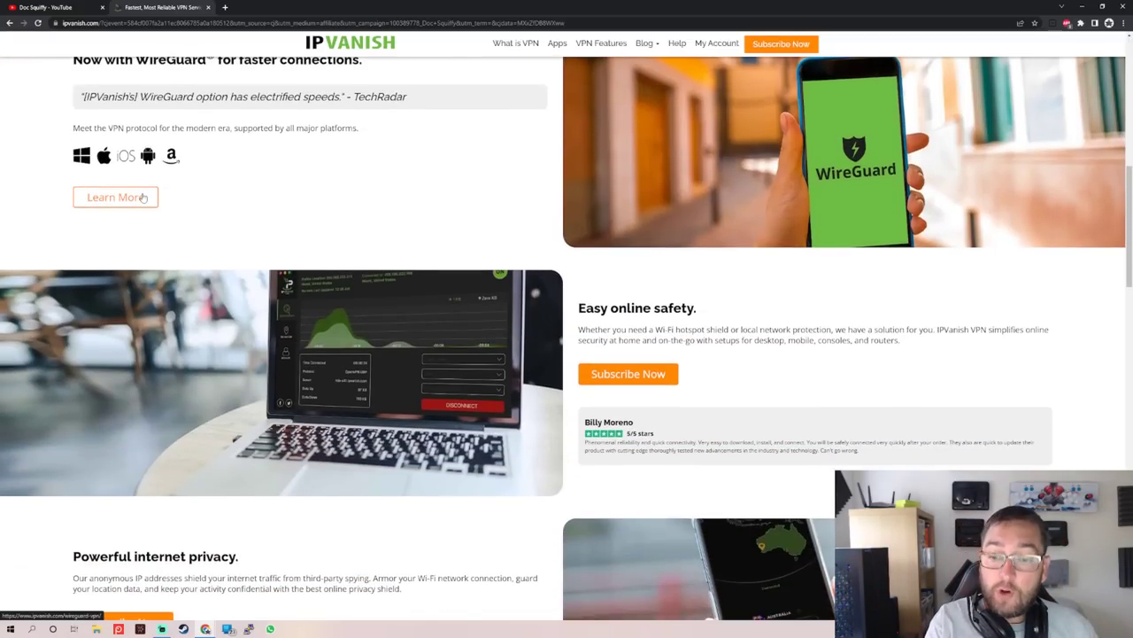
{"action": "scroll", "coordinate": [144, 197], "scroll_direction": "down", "scroll_amount": 3}
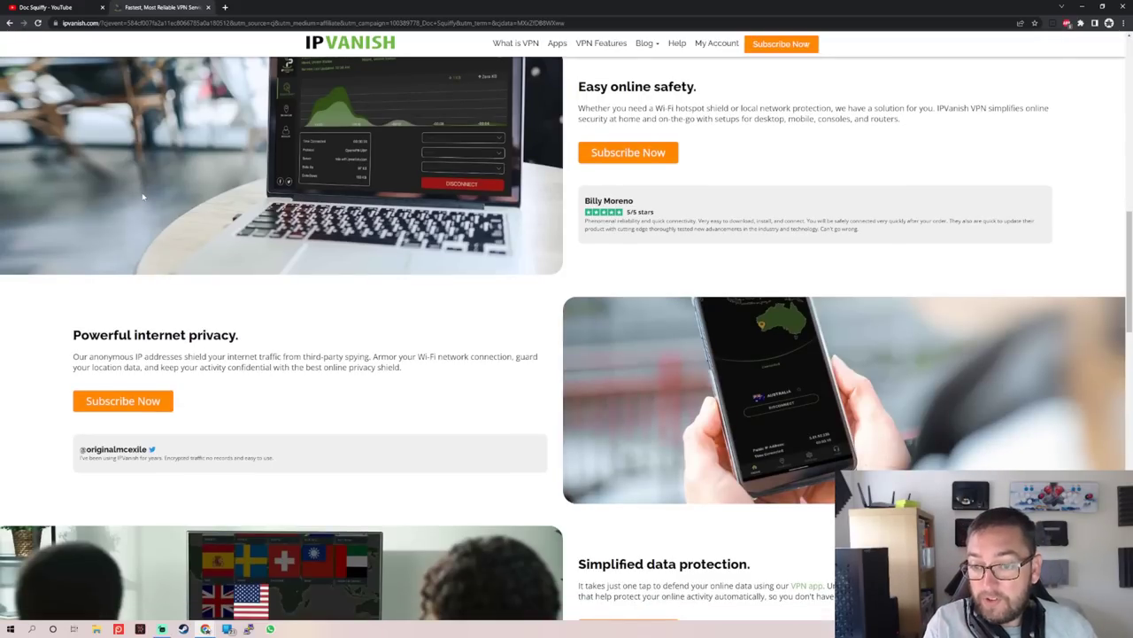
{"action": "scroll", "coordinate": [144, 196], "scroll_direction": "down", "scroll_amount": 1}
{"action": "scroll", "coordinate": [144, 197], "scroll_direction": "down", "scroll_amount": 6}
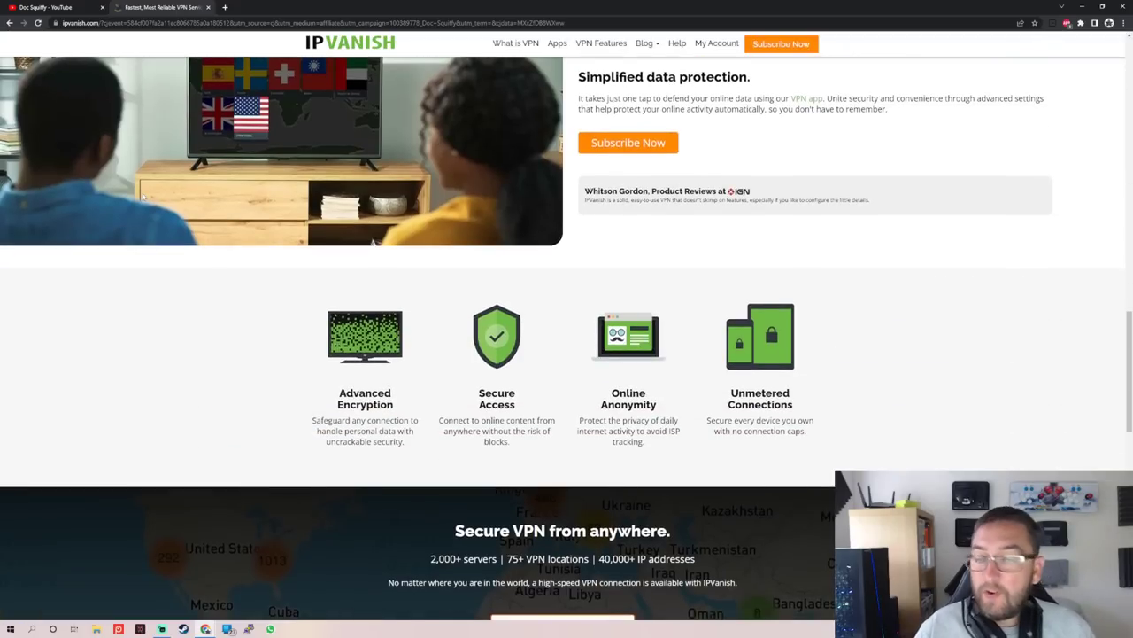
{"action": "scroll", "coordinate": [143, 197], "scroll_direction": "up", "scroll_amount": 6}
{"action": "left_click", "coordinate": [44, 7]}
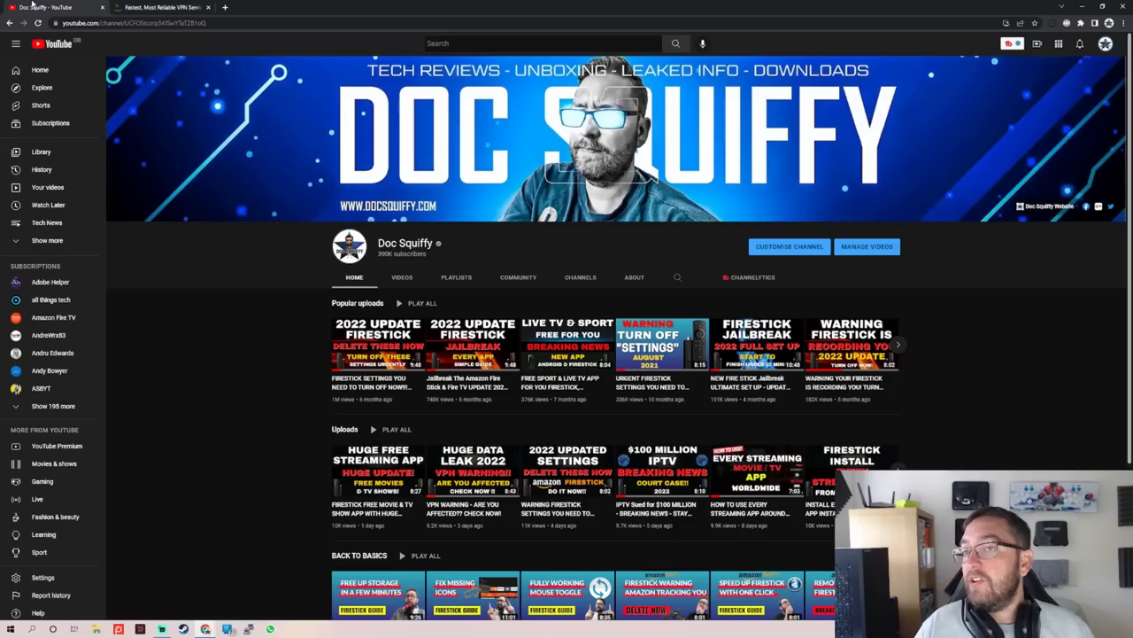